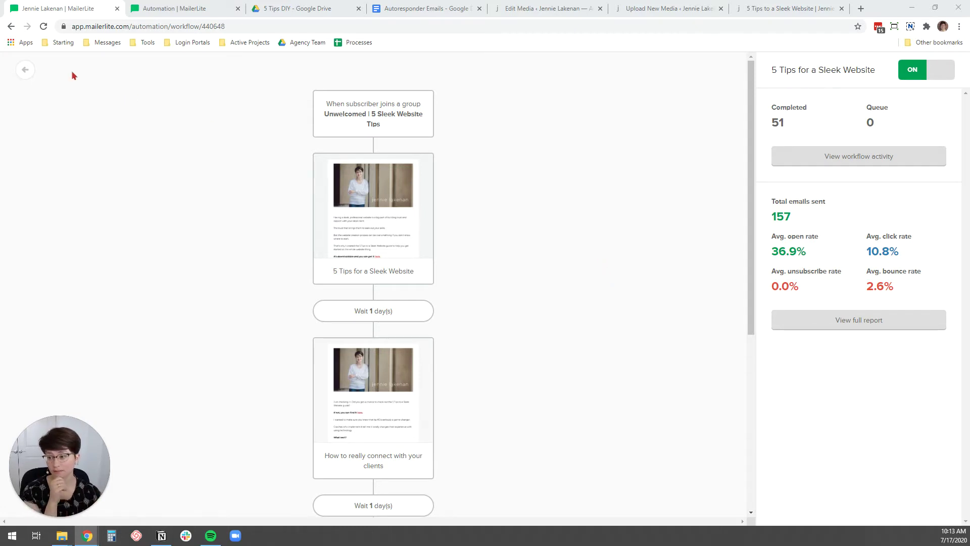
# Scroll through the 5 Tips for a Sleek Website workflow to review its emails, waits and move-to-group step.
pyautogui.scroll(-6, 384, 288)
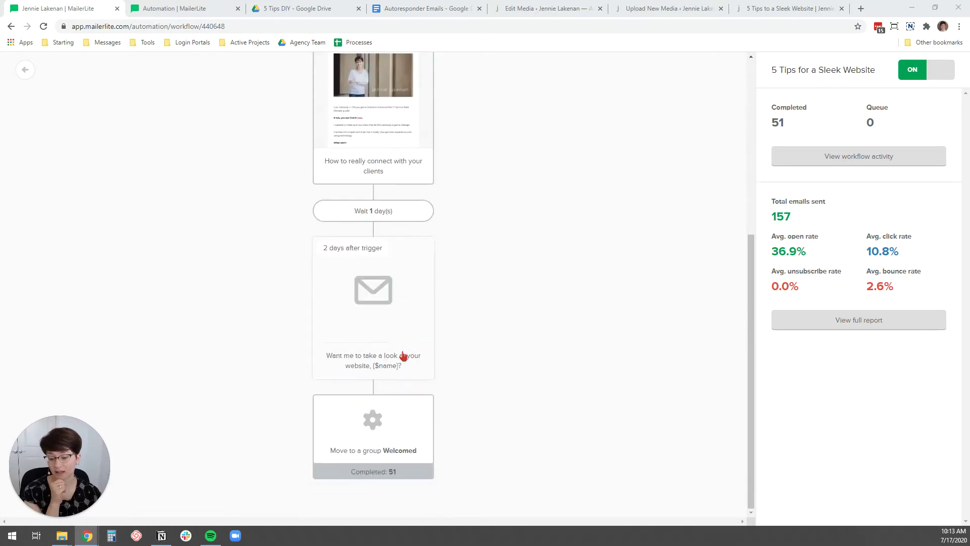
pyautogui.scroll(6, 386, 442)
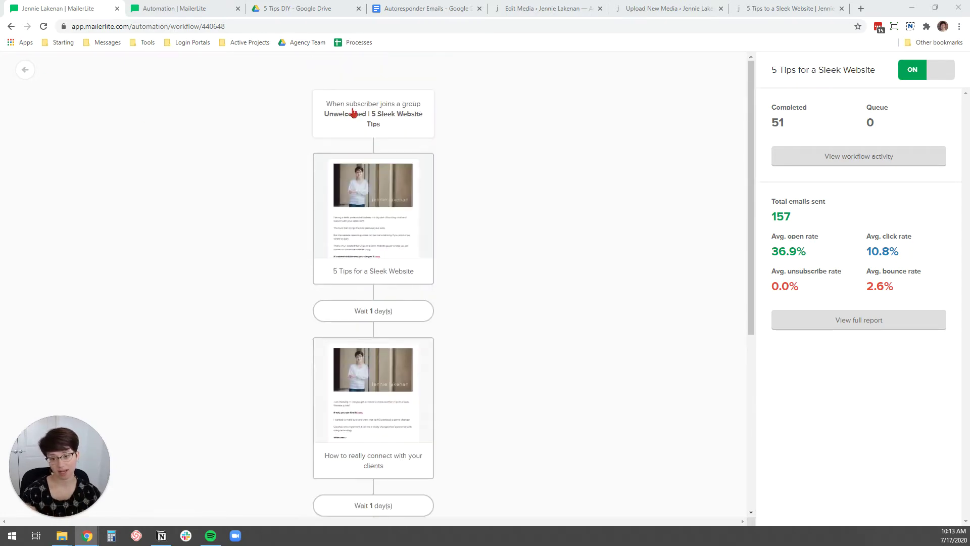
pyautogui.scroll(-4, 541, 243)
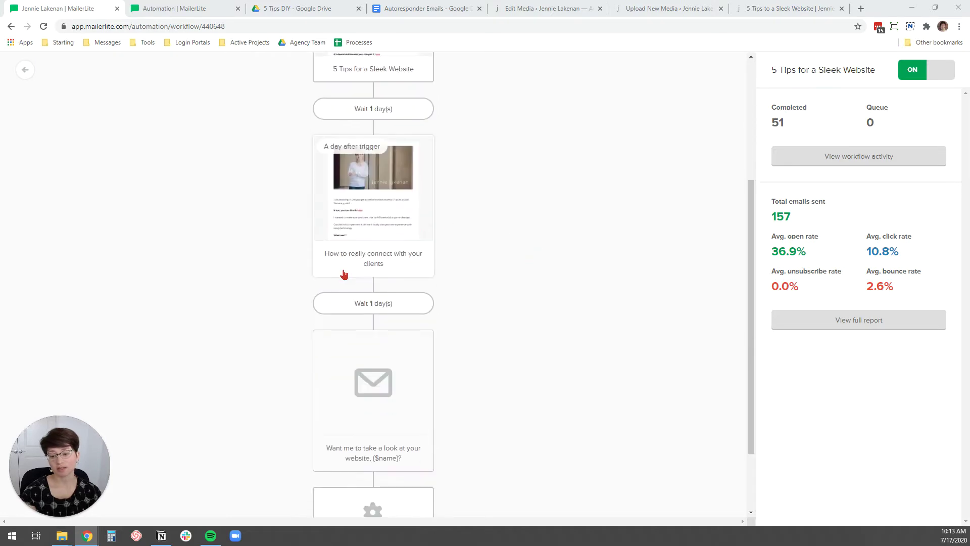
pyautogui.scroll(-2, 390, 392)
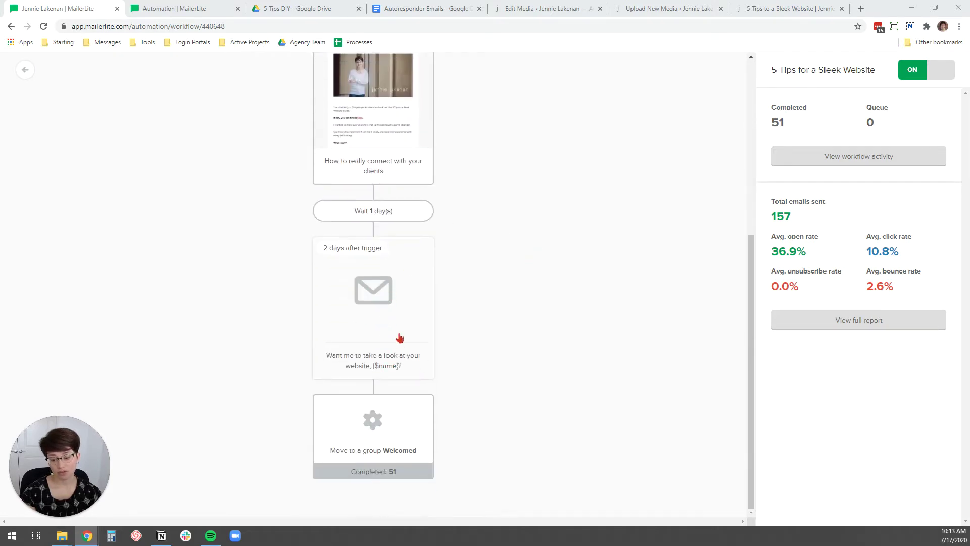
pyautogui.scroll(4, 404, 323)
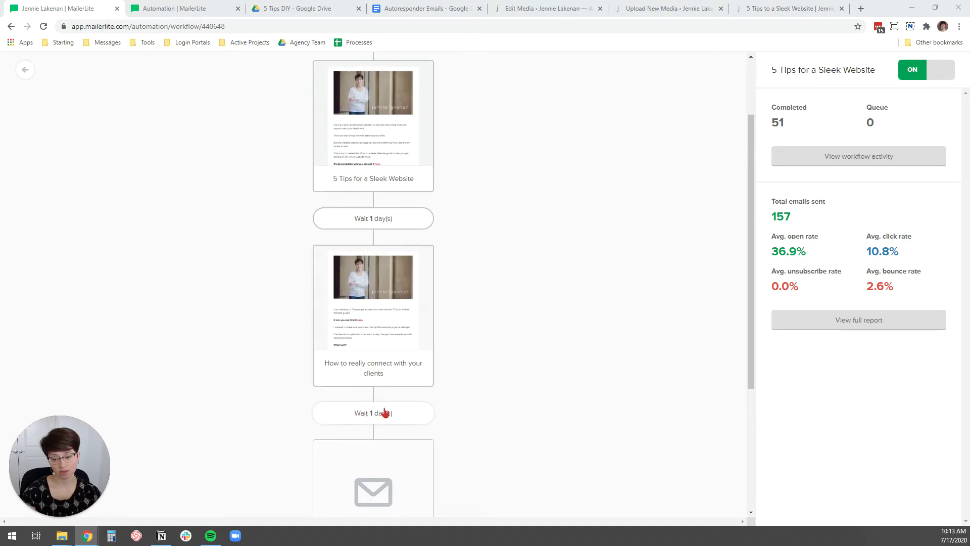
pyautogui.scroll(2, 411, 236)
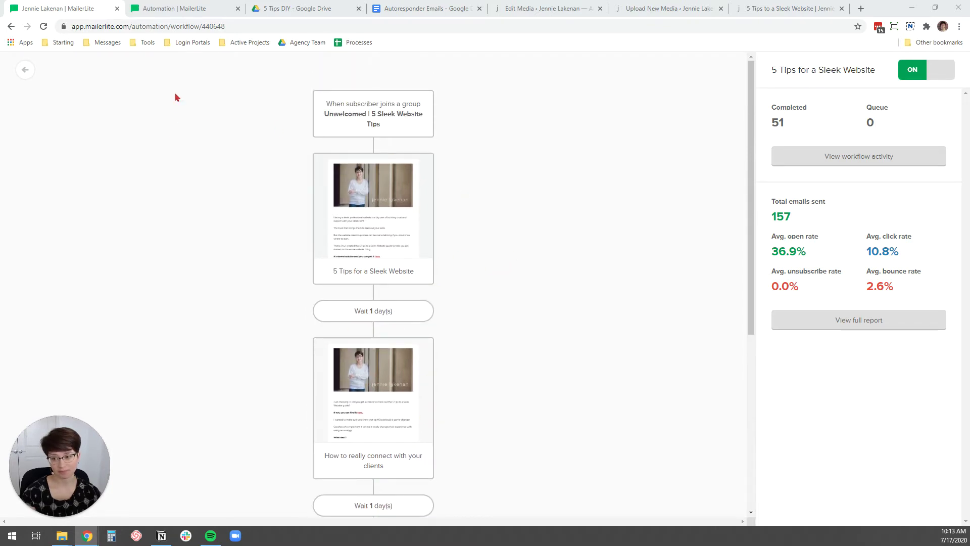
pyautogui.click(173, 7)
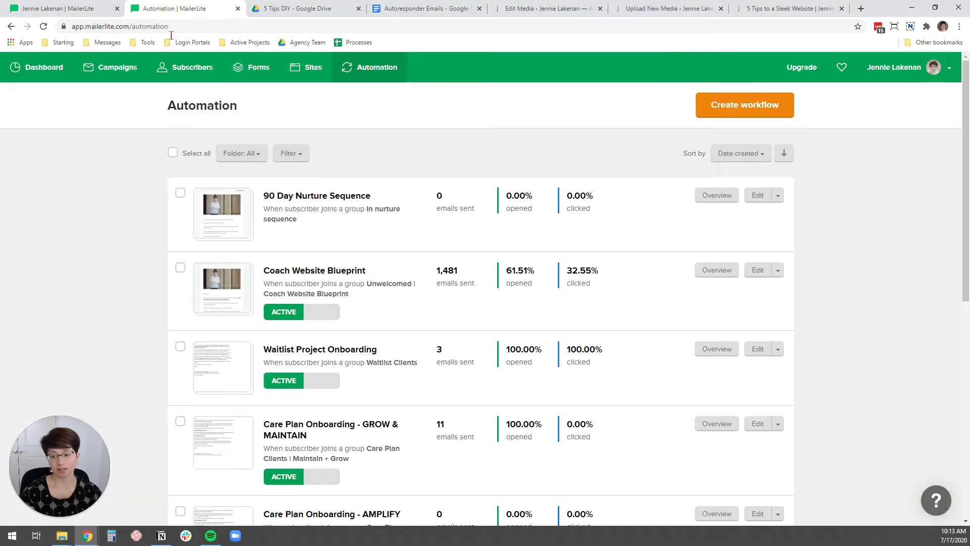
pyautogui.click(410, 5)
pyautogui.click(472, 228)
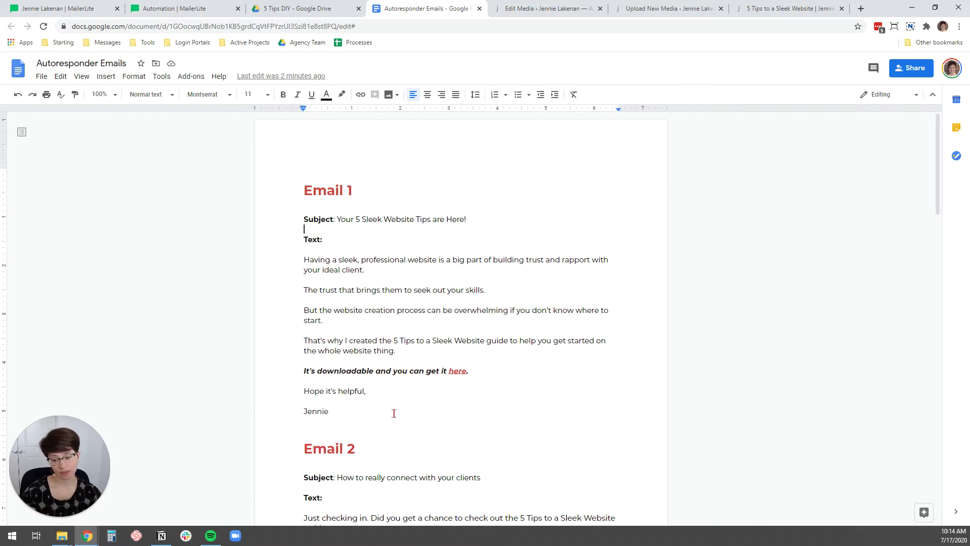
pyautogui.click(518, 238)
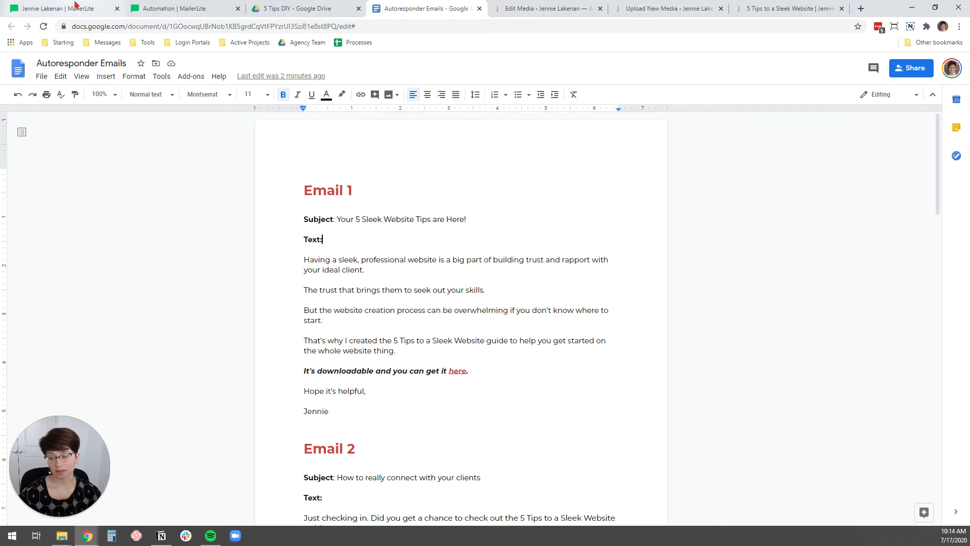
# Create a new automation workflow and rename it from 'Workflow 10' to 'YT 5 Sleek Website Tips'.
pyautogui.click(182, 8)
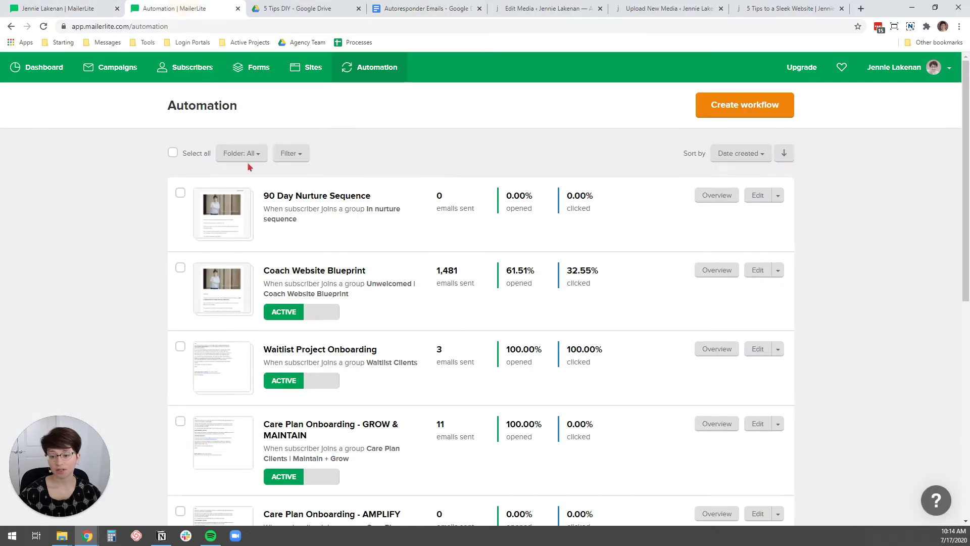
pyautogui.click(748, 108)
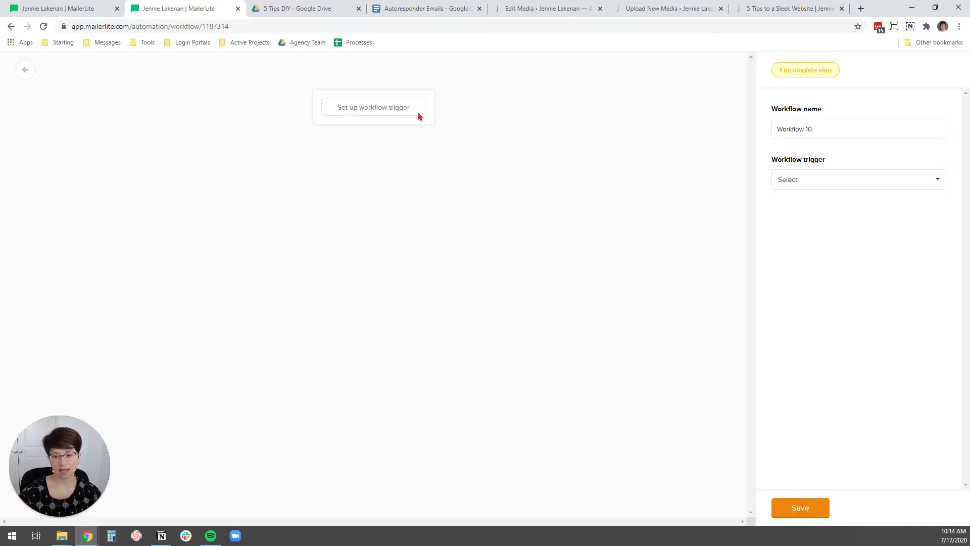
pyautogui.click(814, 129)
pyautogui.moveTo(815, 129); pyautogui.dragTo(776, 127)
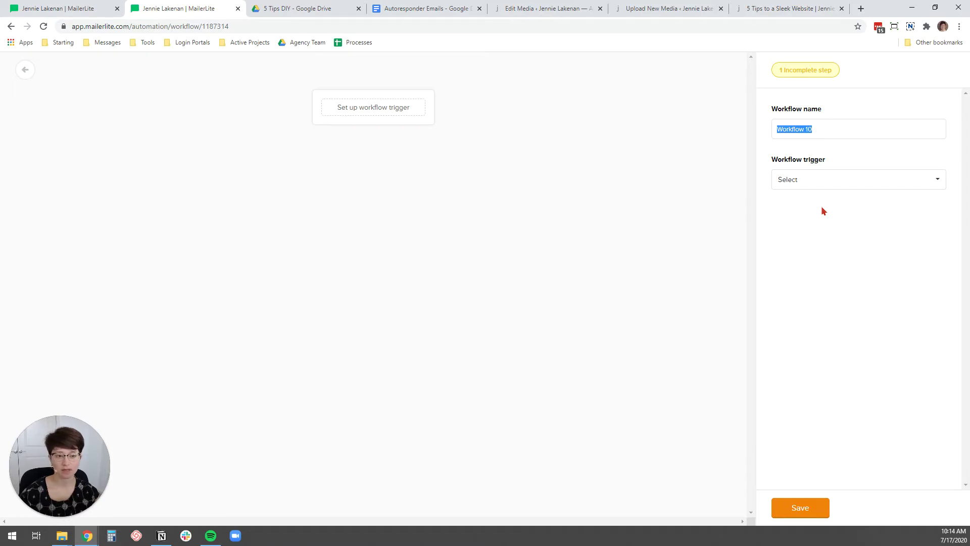
pyautogui.write('YT')
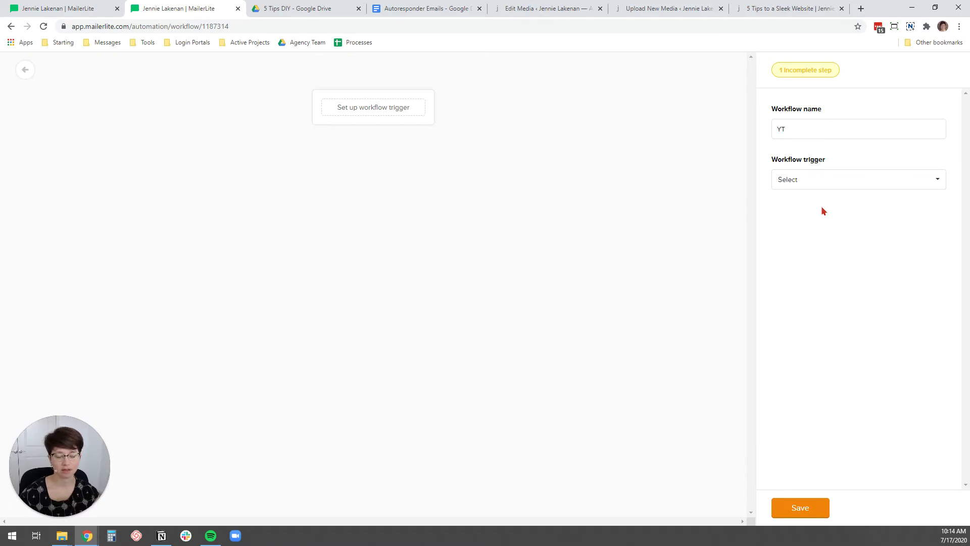
pyautogui.write(' 5 Tips')
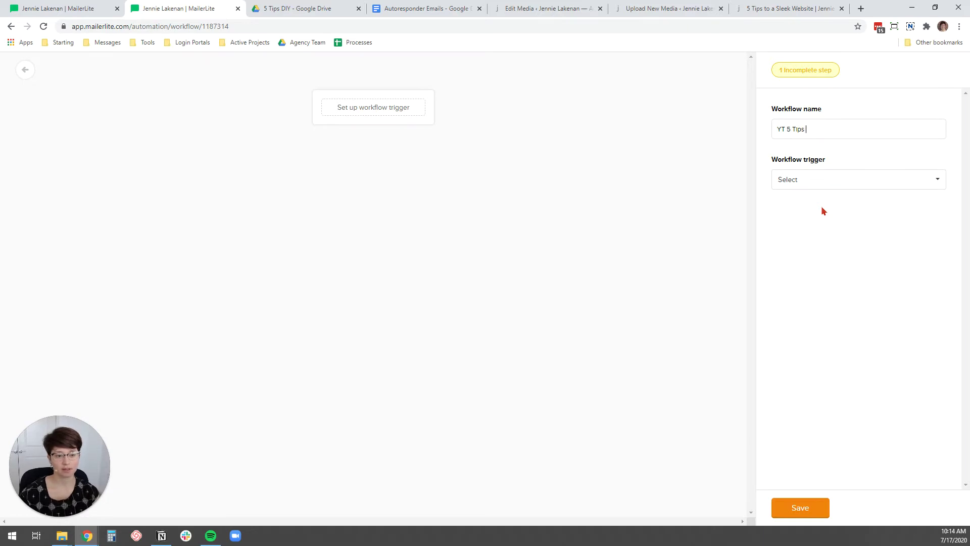
pyautogui.press('BackSpace')
pyautogui.press('BackSpace')
pyautogui.press('BackSpace')
pyautogui.press('BackSpace')
pyautogui.press('BackSpace')
pyautogui.write('Sleek Website Tips')
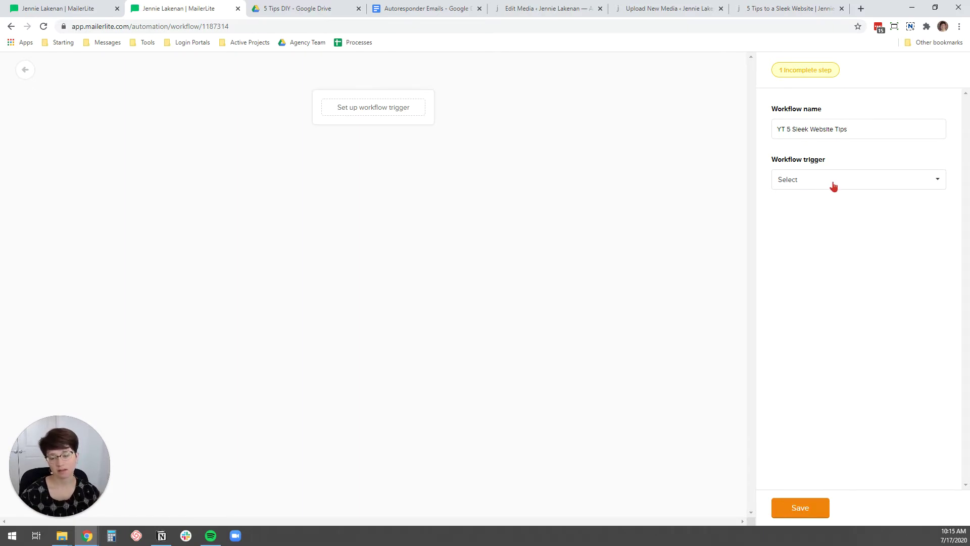
# Trigger the workflow when subscribers join Unwelcomed | 5 Sleek Website Tips, repeating for rejoining subscribers.
pyautogui.click(833, 187)
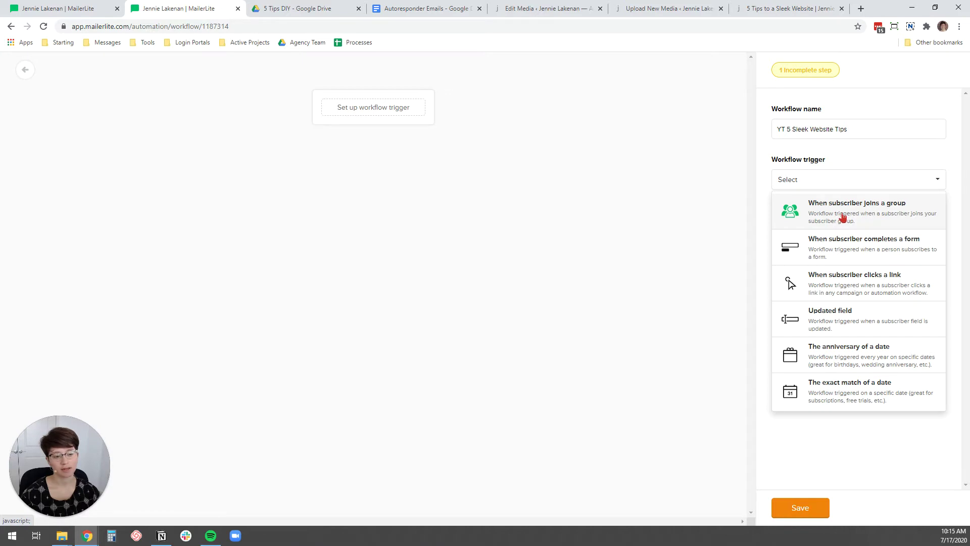
pyautogui.click(872, 213)
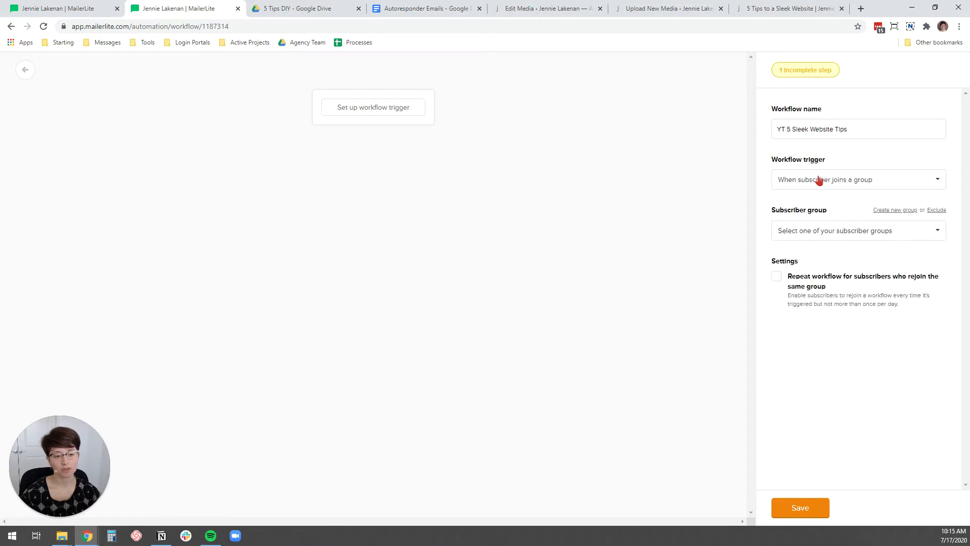
pyautogui.click(845, 236)
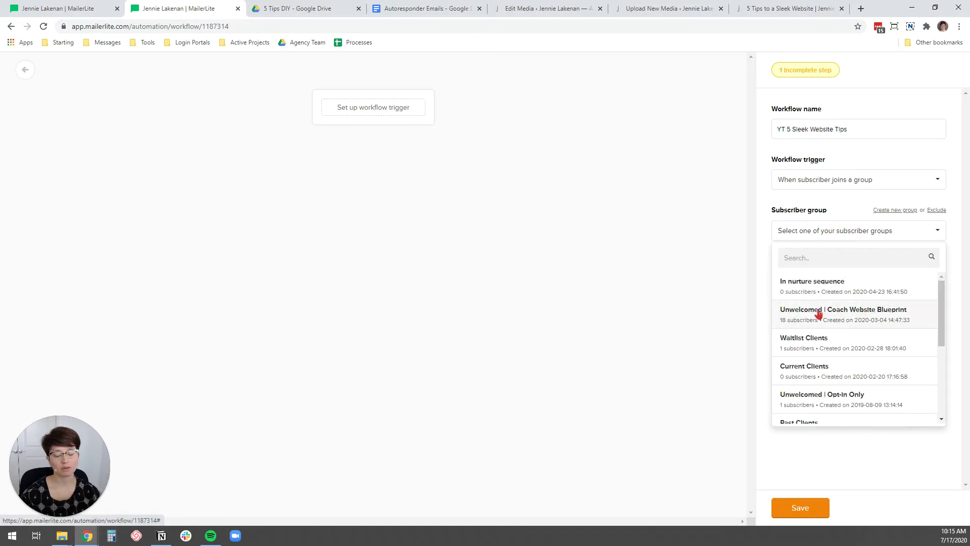
pyautogui.scroll(-3, 859, 313)
pyautogui.scroll(-1, 842, 310)
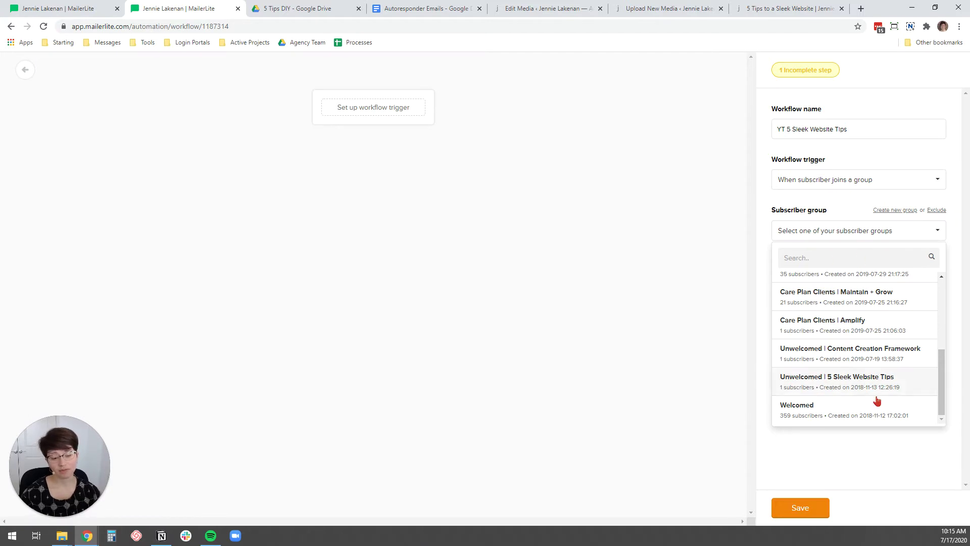
pyautogui.click(843, 211)
pyautogui.click(894, 210)
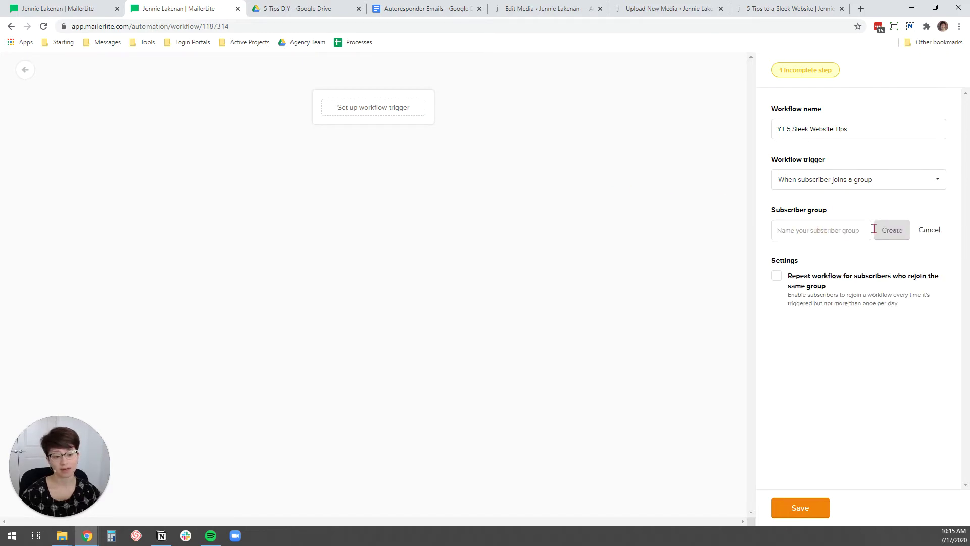
pyautogui.click(931, 231)
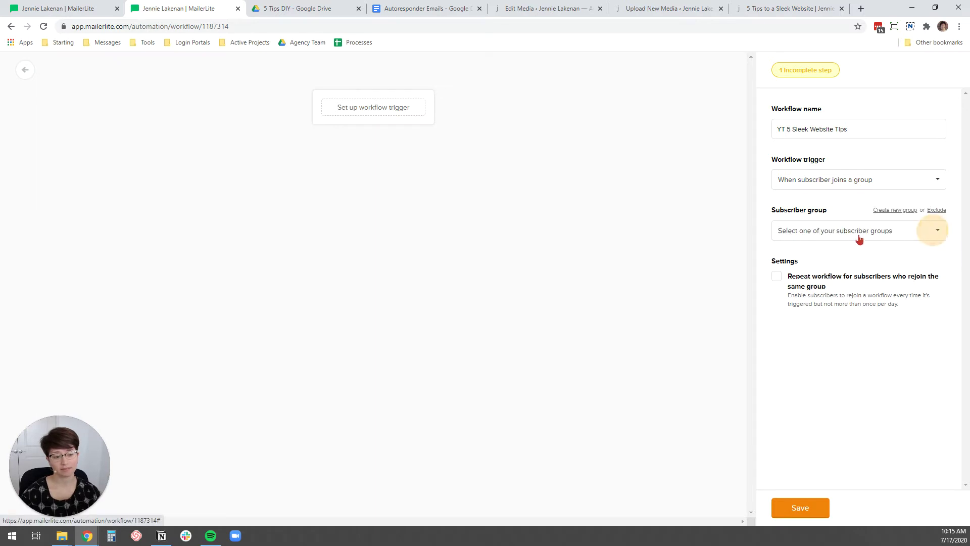
pyautogui.click(855, 237)
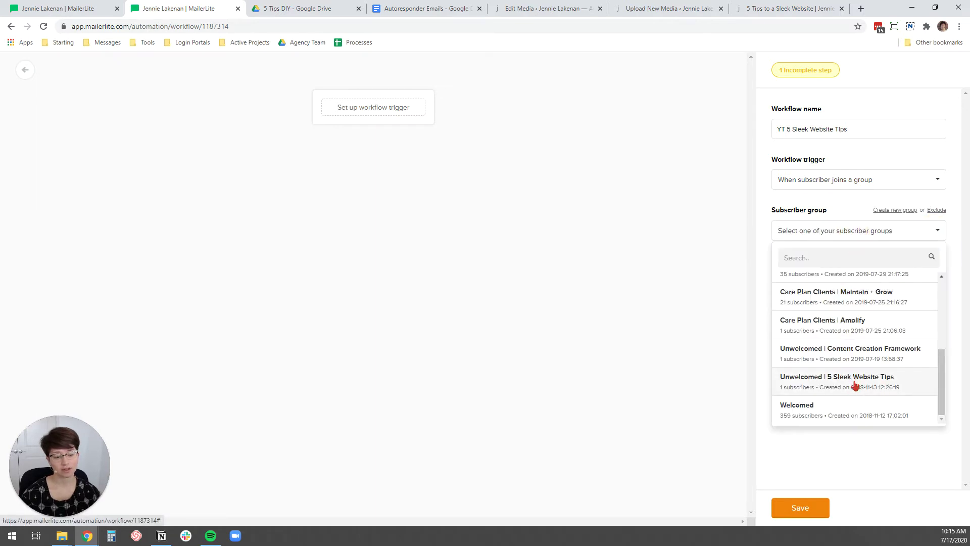
pyautogui.click(855, 385)
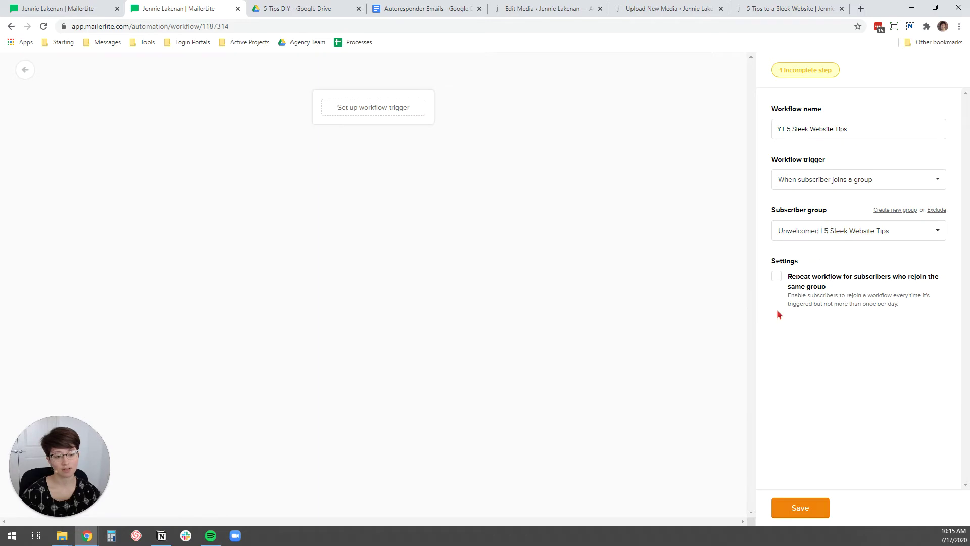
pyautogui.click(776, 279)
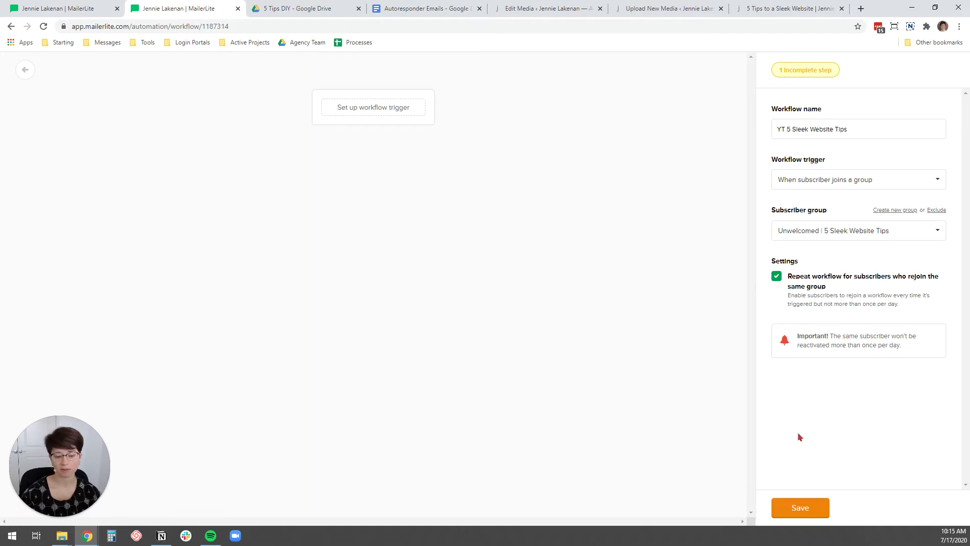
# Save the trigger and add an email as the workflow's first step.
pyautogui.click(792, 509)
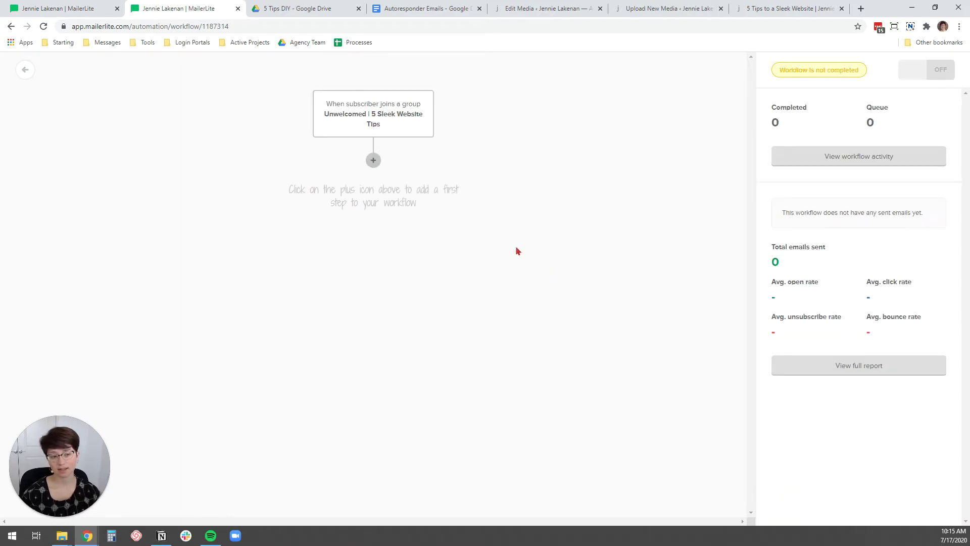
pyautogui.click(374, 160)
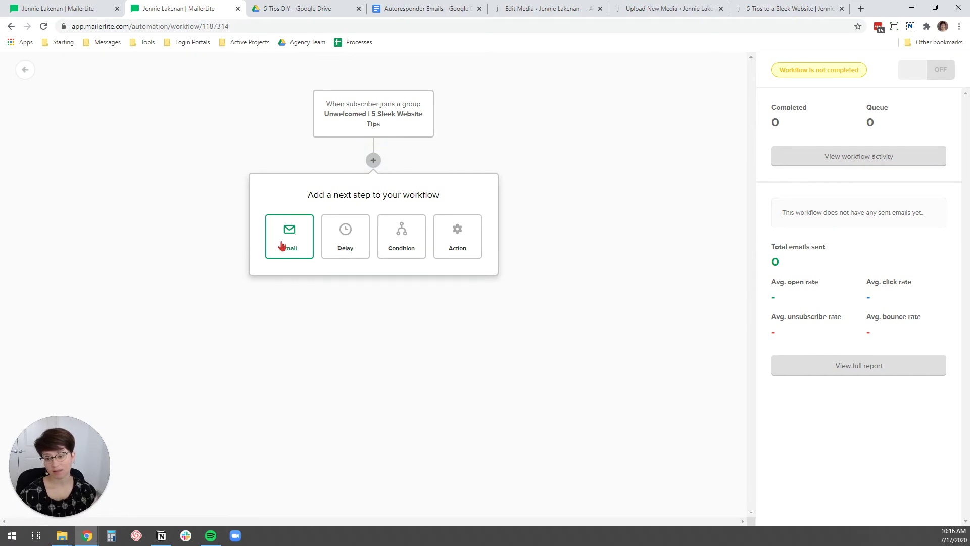
pyautogui.click(282, 246)
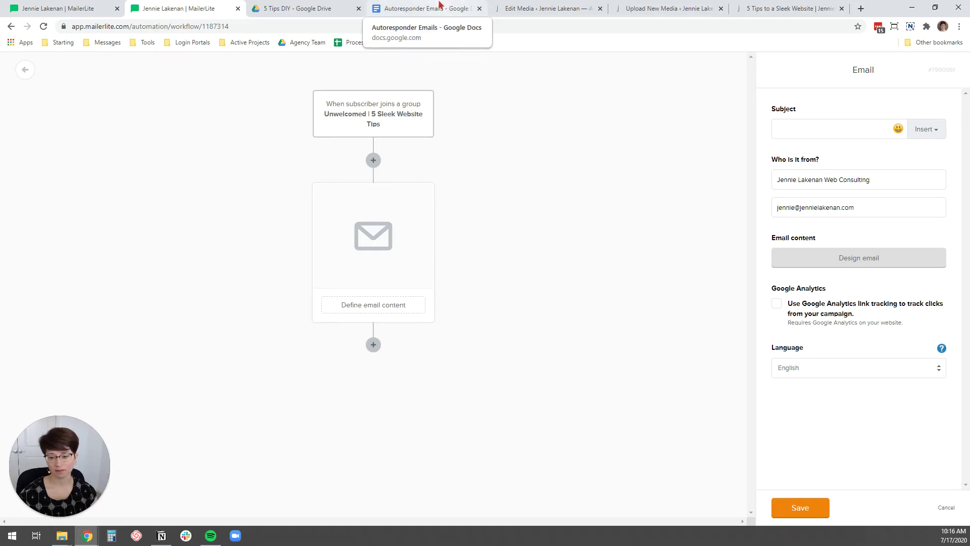
# Copy Email 1's subject from the Autoresponder Emails doc and paste 'Your 5 Sleek Website Tips are Here!' as the subject.
pyautogui.click(439, 5)
pyautogui.moveTo(466, 220); pyautogui.dragTo(331, 222)
pyautogui.hotkey('ctrl', 'c')
pyautogui.click(212, 8)
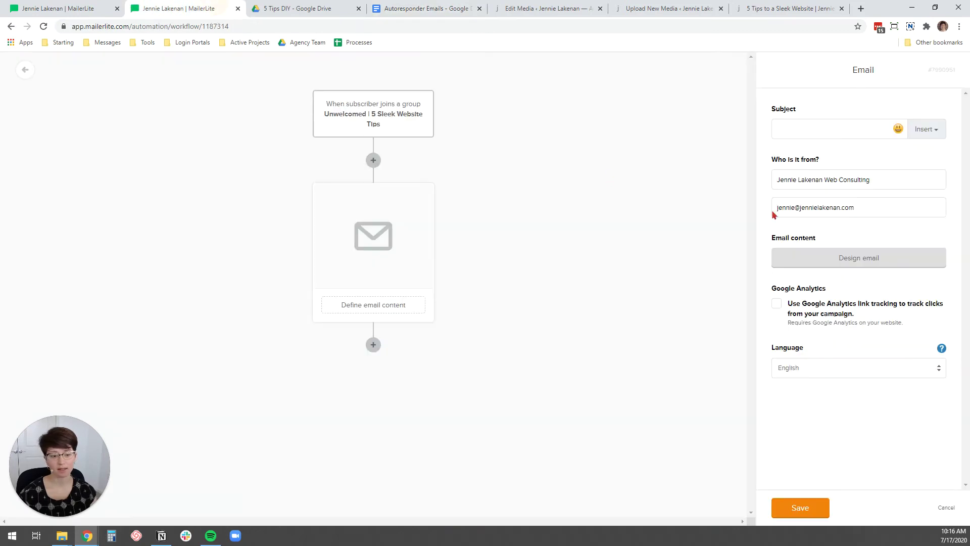
pyautogui.click(826, 127)
pyautogui.hotkey('ctrl', 'v')
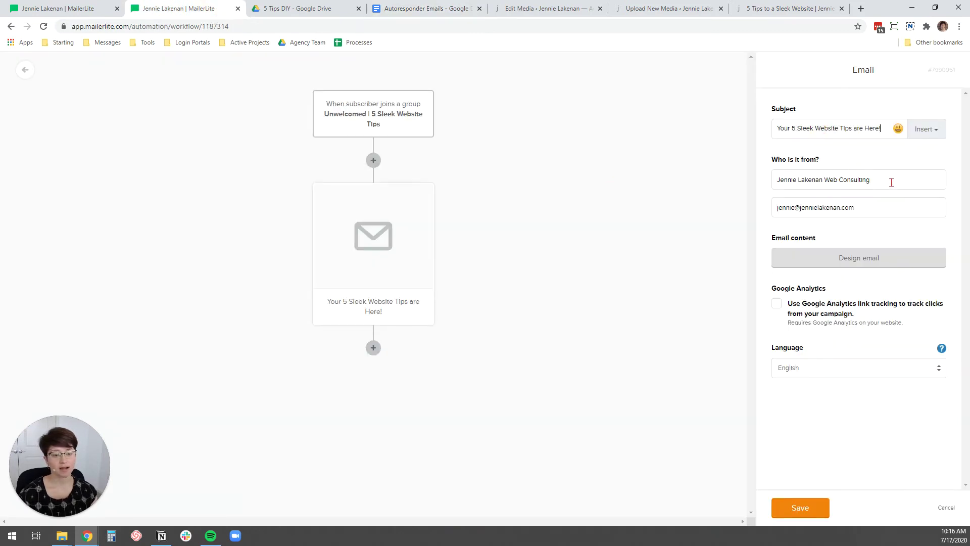
# Review the email's sender name and sender email address fields.
pyautogui.moveTo(882, 180); pyautogui.dragTo(769, 182)
pyautogui.moveTo(862, 206); pyautogui.dragTo(760, 198)
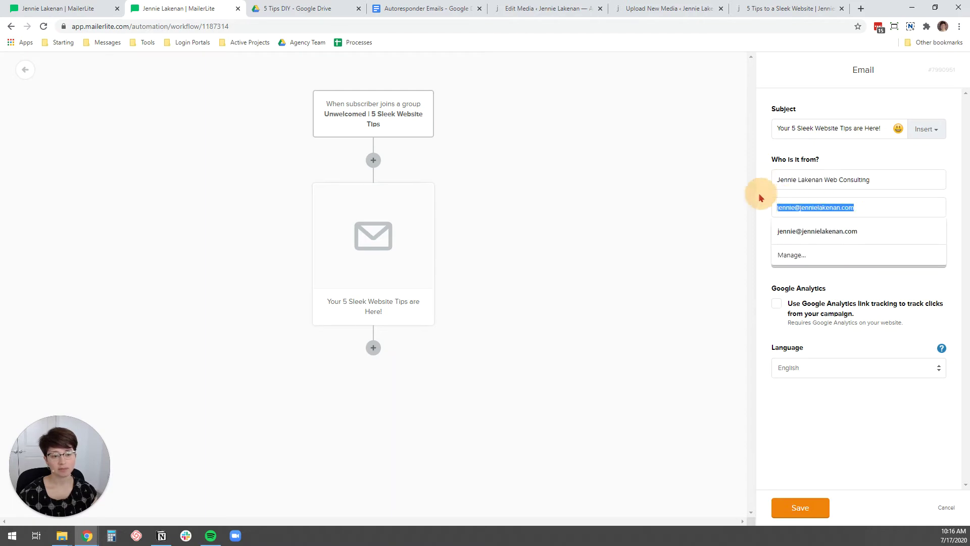
pyautogui.click(842, 158)
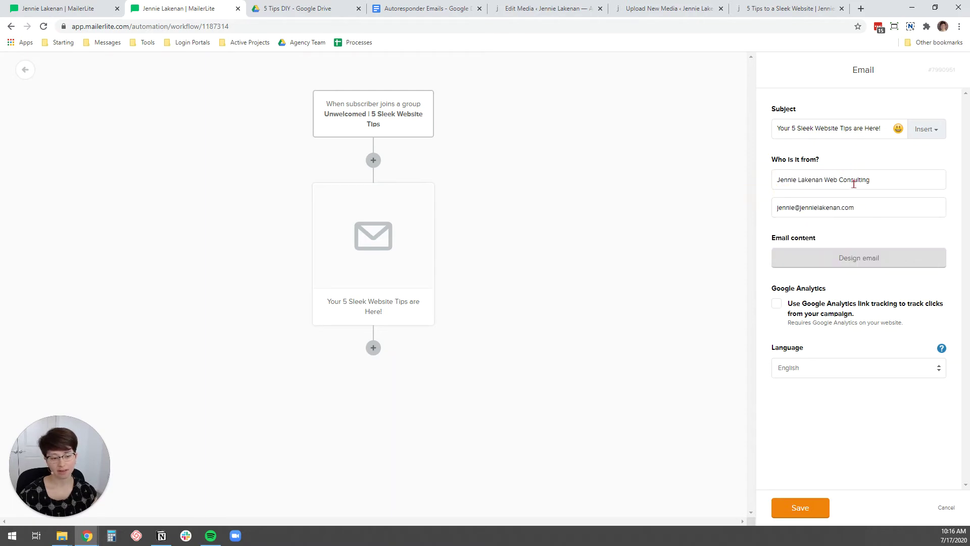
pyautogui.moveTo(877, 183); pyautogui.dragTo(773, 183)
pyautogui.moveTo(860, 207); pyautogui.dragTo(769, 205)
pyautogui.click(766, 192)
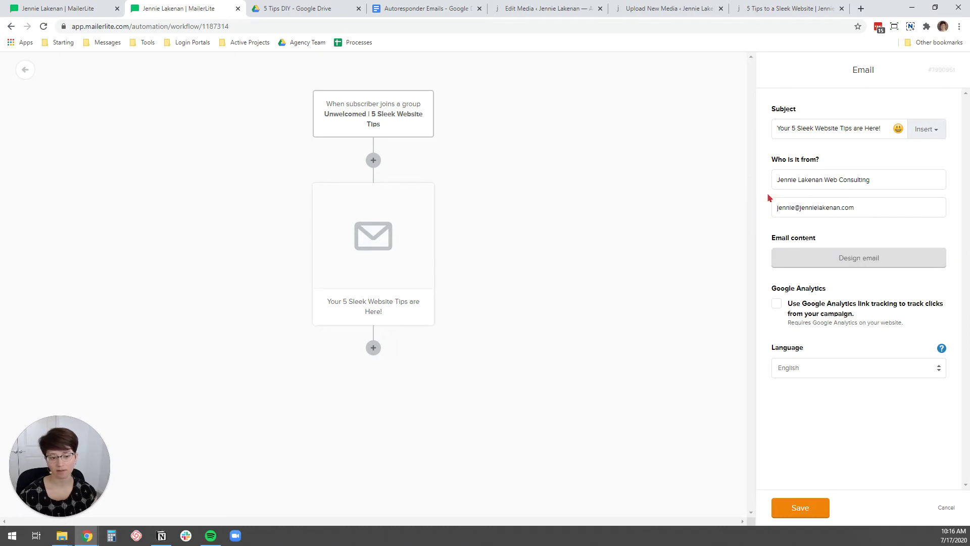
# Enable Google Analytics link tracking and proceed to designing the email.
pyautogui.click(777, 305)
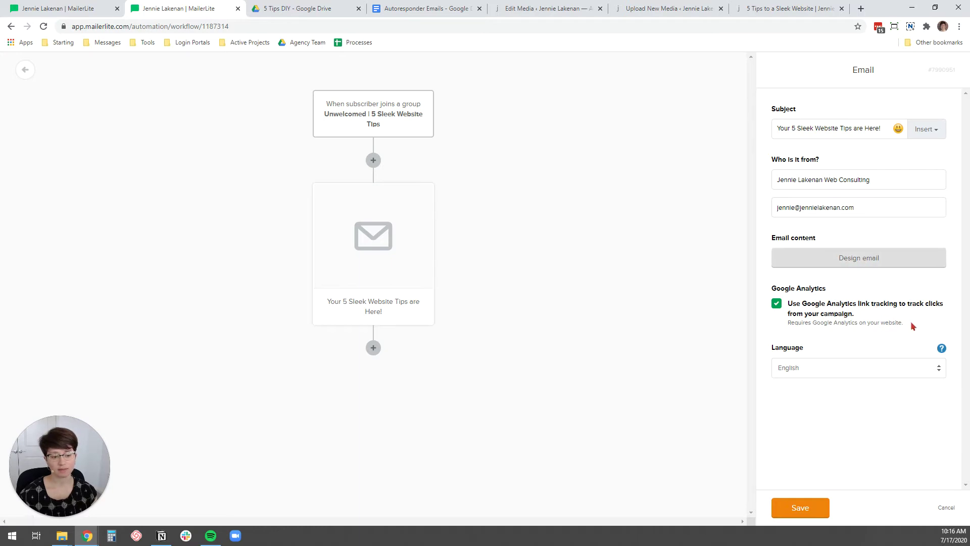
pyautogui.moveTo(907, 321); pyautogui.dragTo(789, 328)
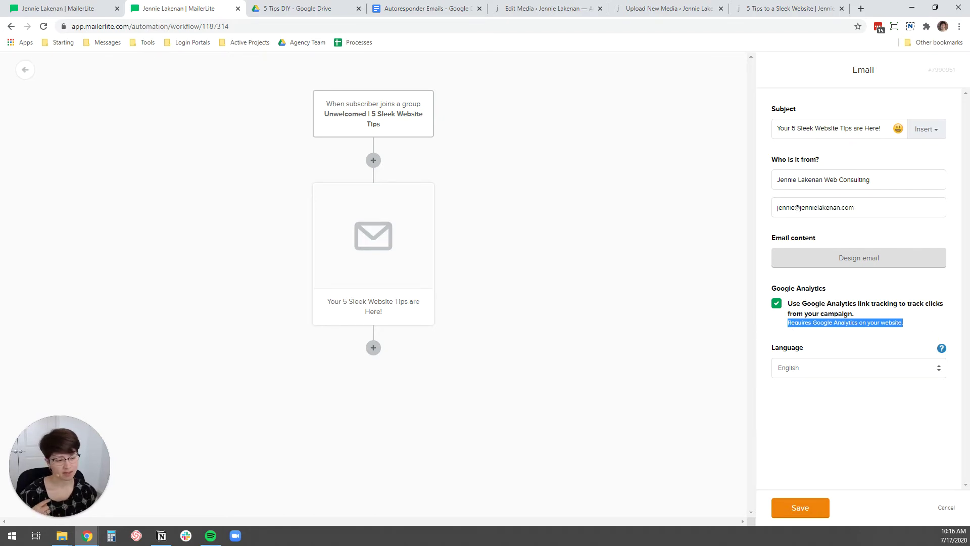
pyautogui.click(320, 386)
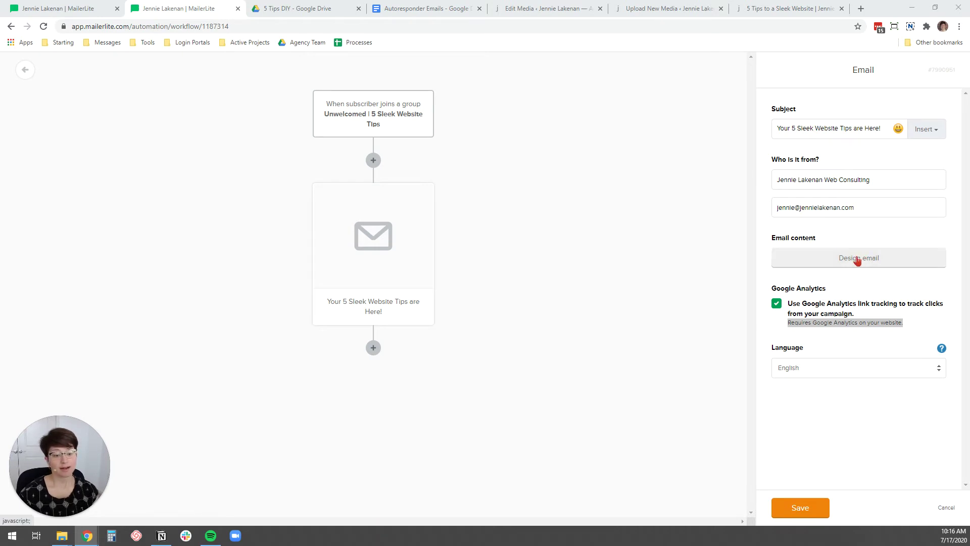
pyautogui.click(874, 256)
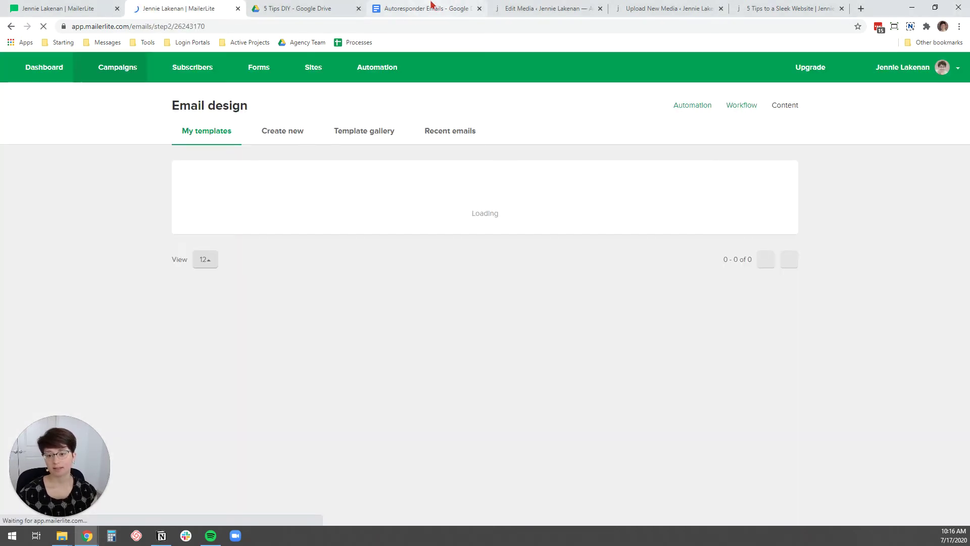
# Copy all of Email 1's body text from the Autoresponder Emails Google Doc.
pyautogui.click(436, 6)
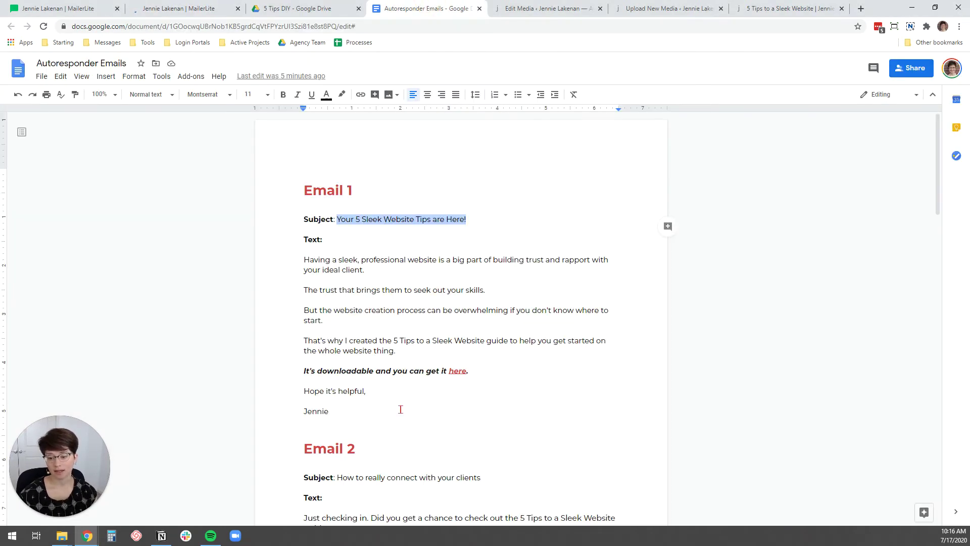
pyautogui.click(364, 407)
pyautogui.moveTo(352, 394); pyautogui.dragTo(304, 260)
pyautogui.hotkey('ctrl', 'c')
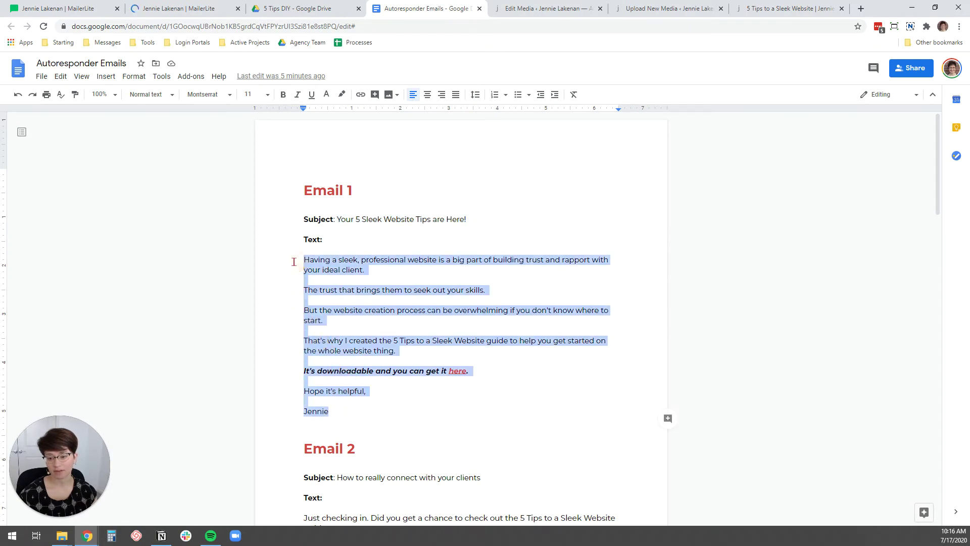
pyautogui.click(191, 8)
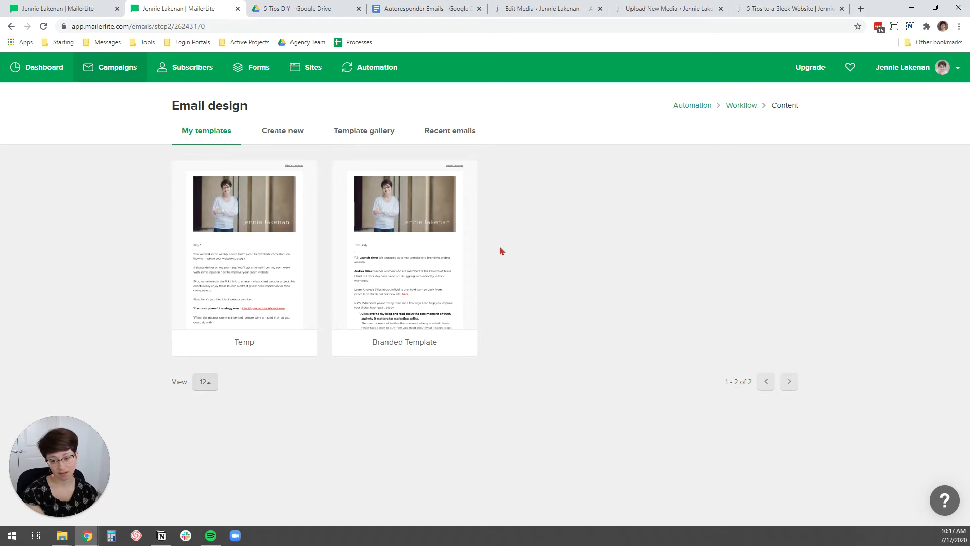
# Select the Branded Template from My templates for the first email.
pyautogui.moveTo(456, 282)
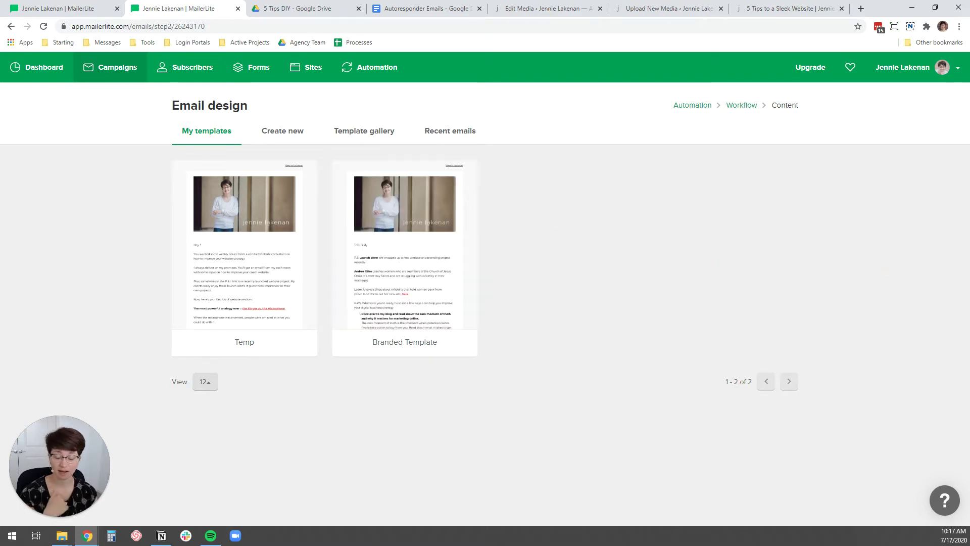
pyautogui.moveTo(467, 297)
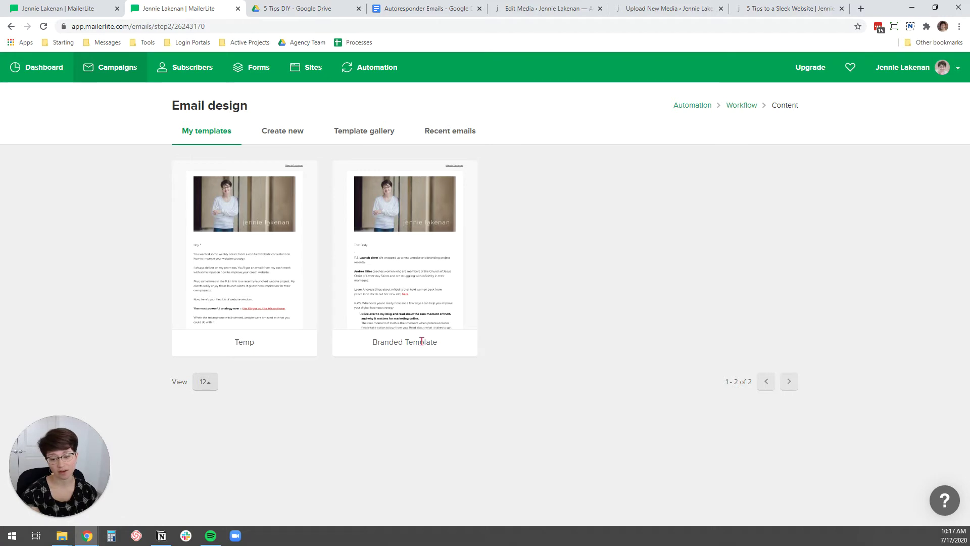
pyautogui.click(401, 262)
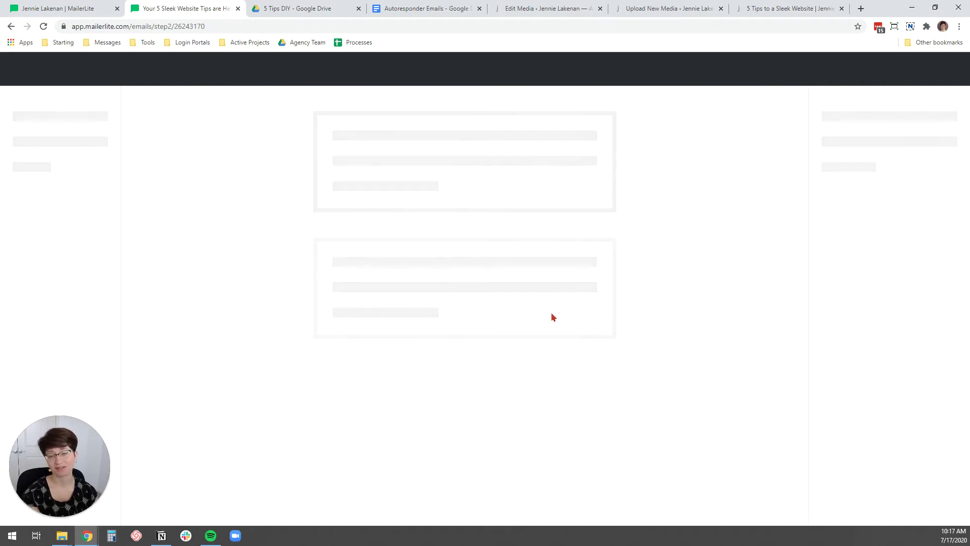
# Replace the template's Text Body placeholder with the pasted Email 1 copy.
pyautogui.scroll(-1, 550, 314)
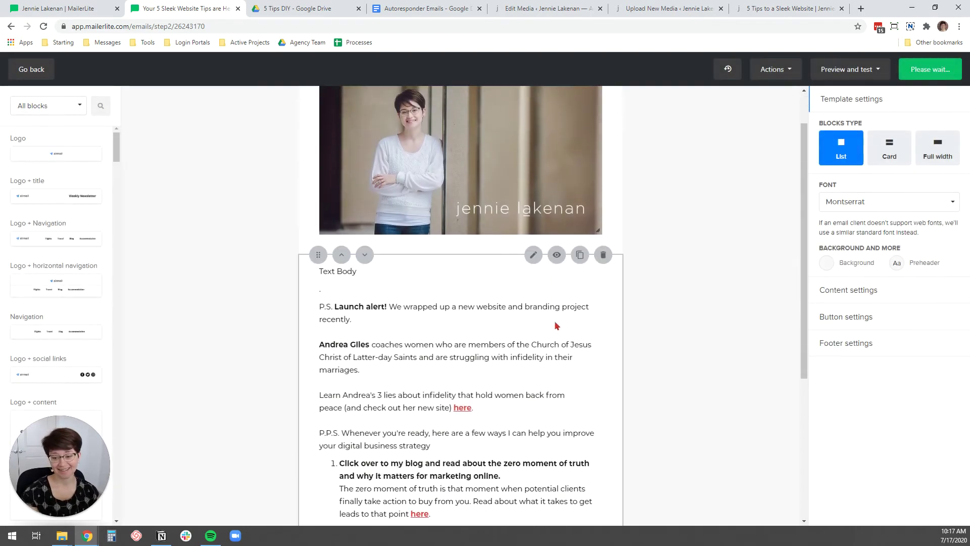
pyautogui.scroll(1, 455, 294)
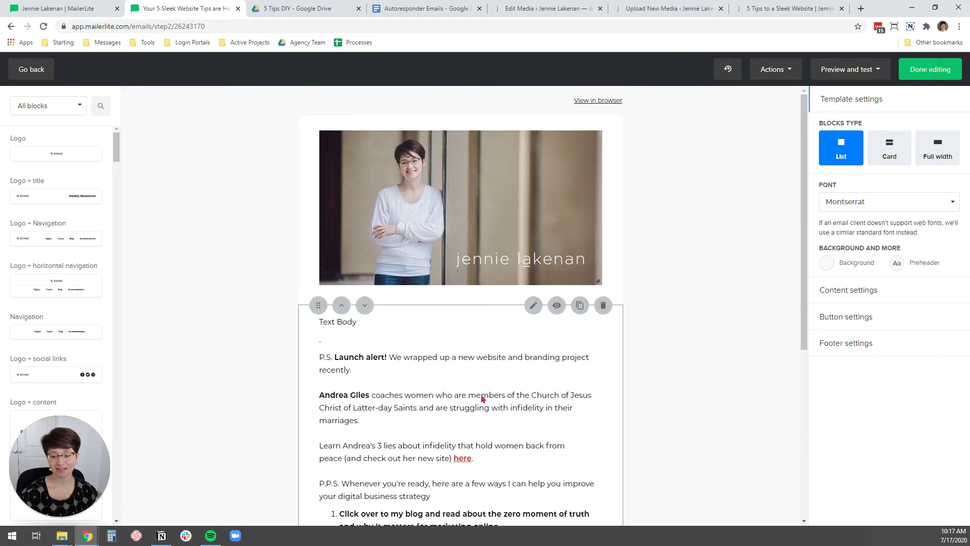
pyautogui.click(457, 338)
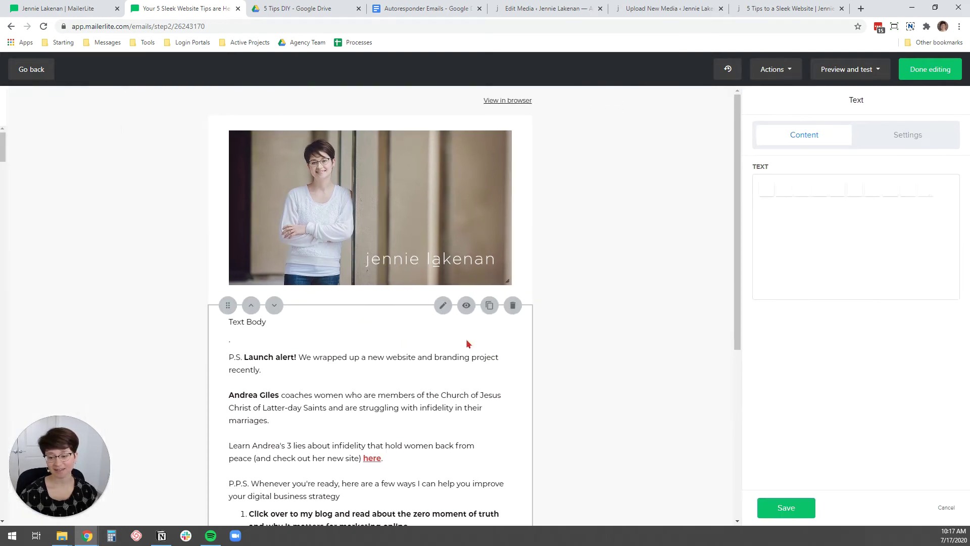
pyautogui.scroll(-3, 387, 371)
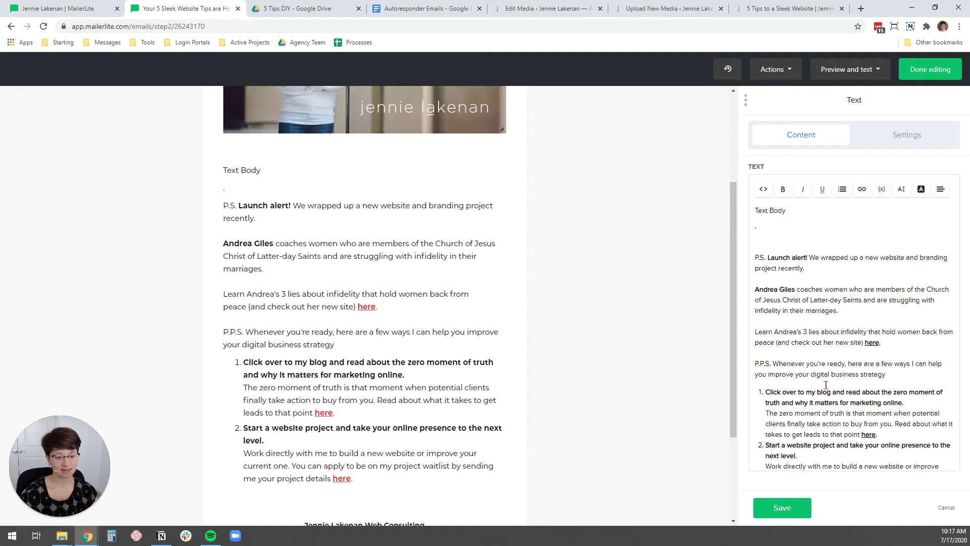
pyautogui.scroll(-1, 826, 385)
pyautogui.moveTo(902, 452); pyautogui.dragTo(723, 198)
pyautogui.press('BackSpace')
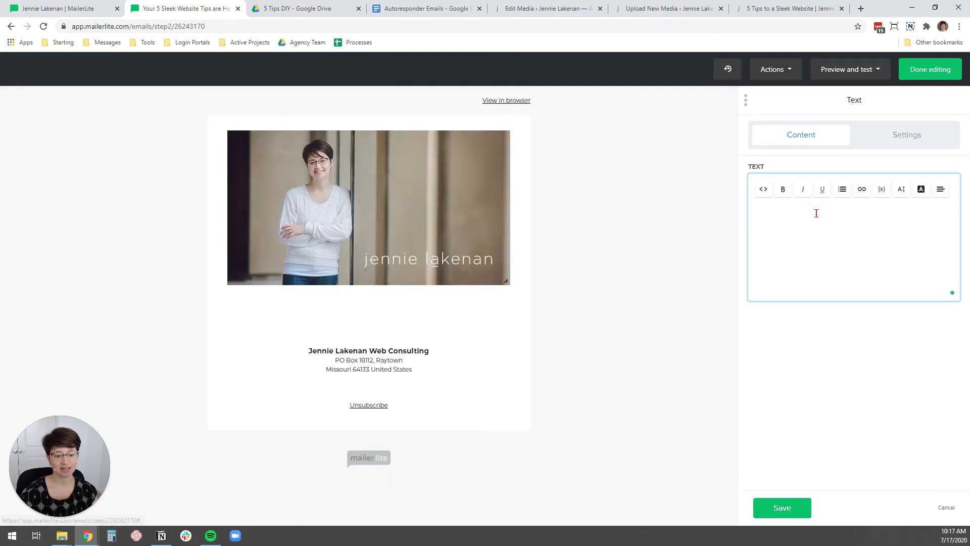
pyautogui.hotkey('ctrl', 'v')
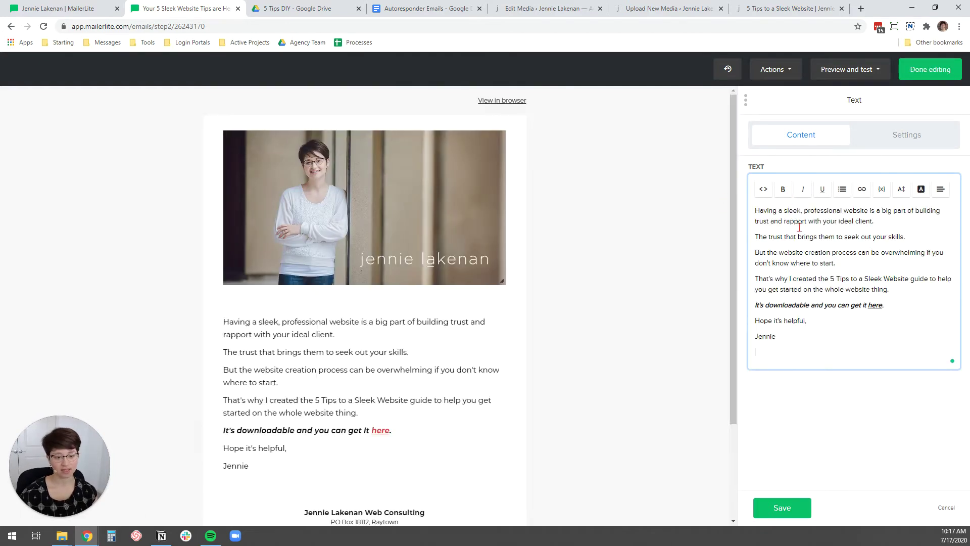
# Open the settings of the 'here' link in the email body for editing.
pyautogui.scroll(-3, 447, 386)
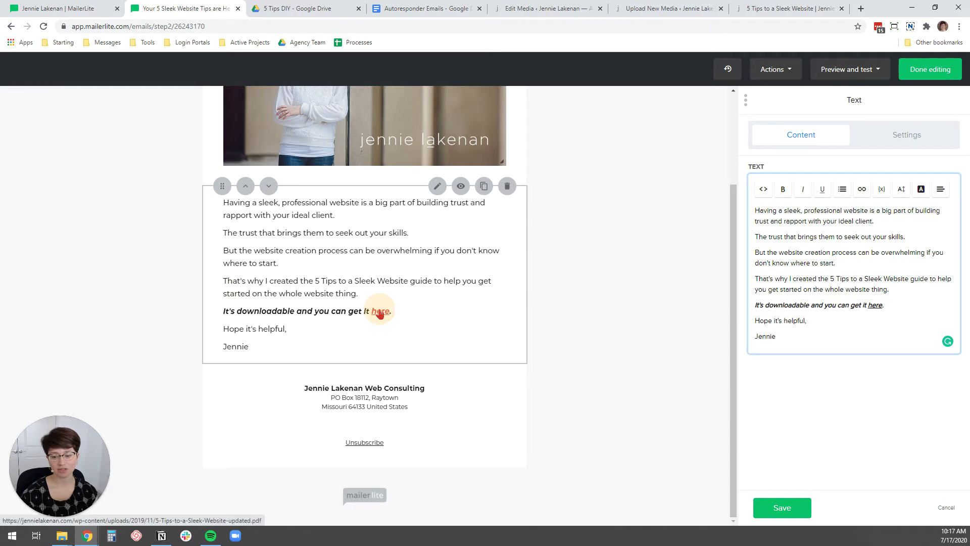
pyautogui.click(875, 304)
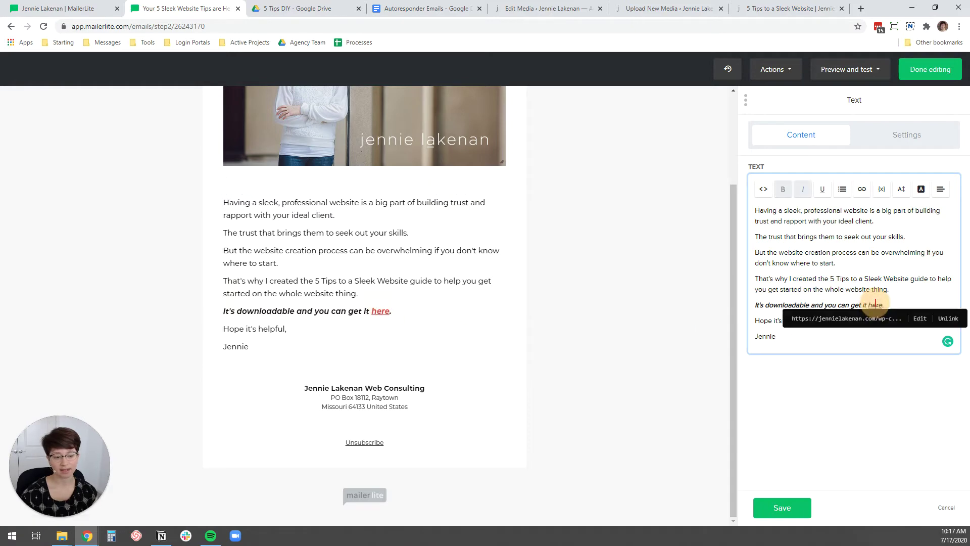
pyautogui.click(921, 319)
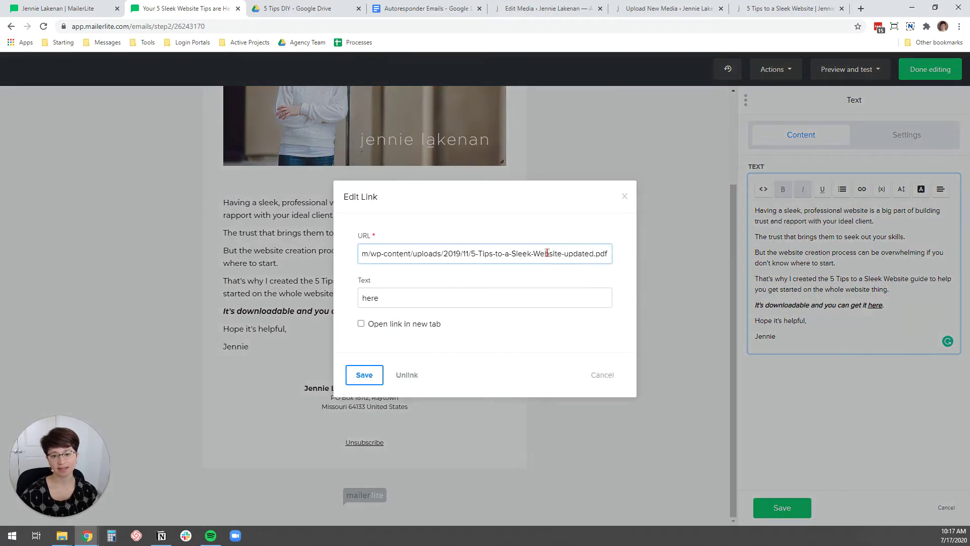
# Check Email 1's 'here' link address in the Google Doc by loading the PDF in a new tab.
pyautogui.click(455, 8)
pyautogui.click(463, 371)
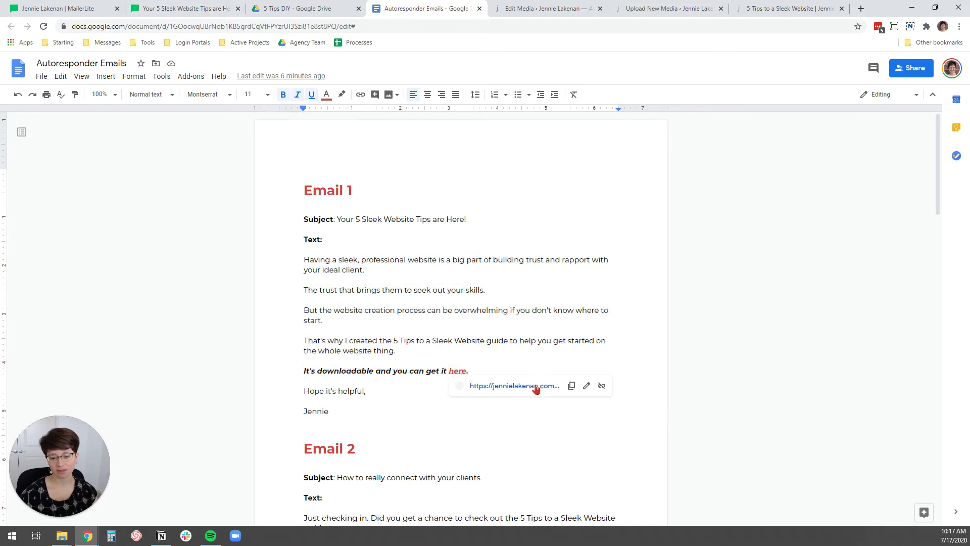
pyautogui.click(586, 386)
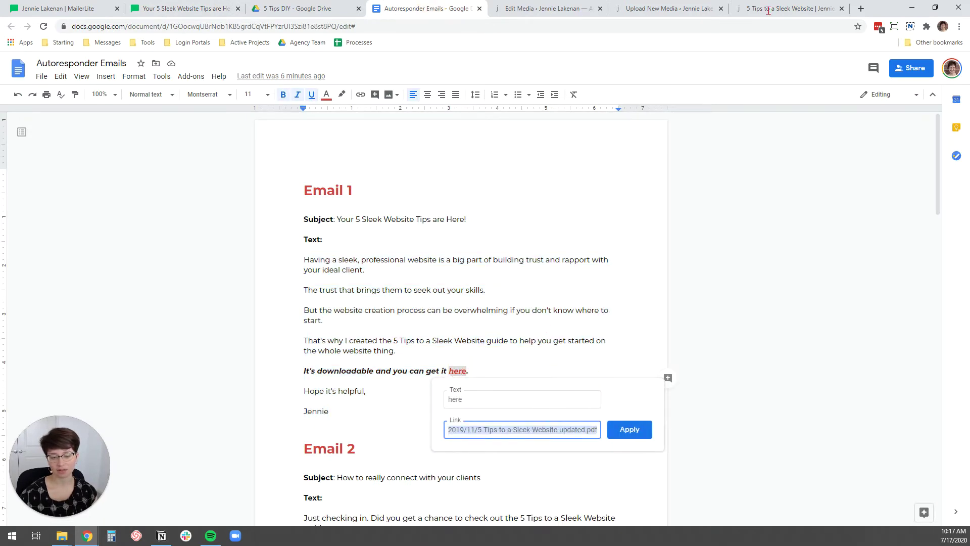
pyautogui.click(861, 8)
pyautogui.hotkey('ctrl', 'v')
pyautogui.press('Return')
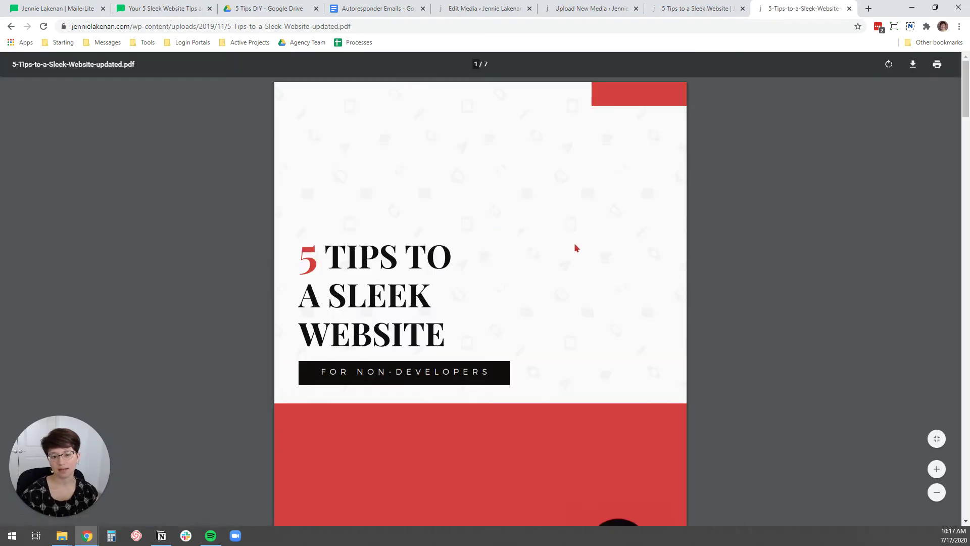
pyautogui.scroll(-10, 574, 243)
pyautogui.scroll(10, 571, 238)
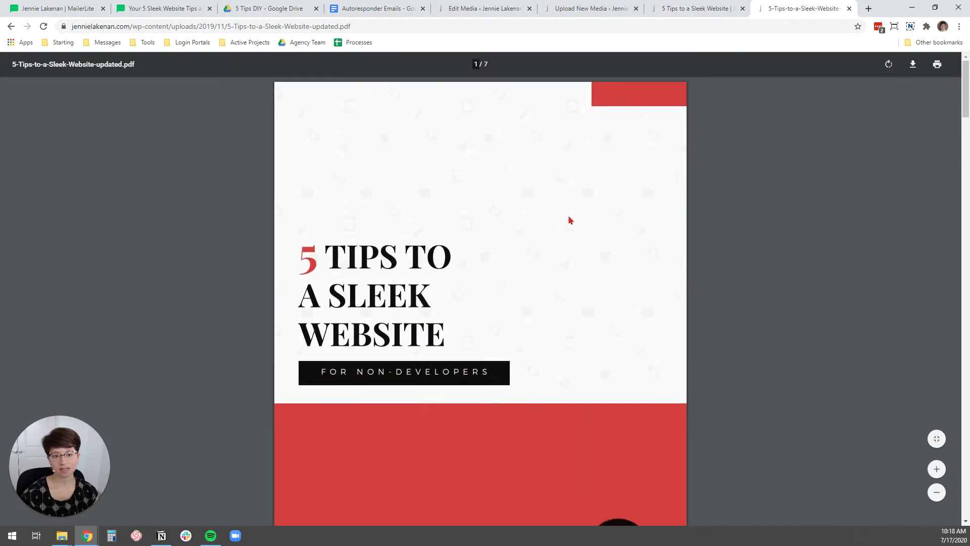
pyautogui.click(850, 8)
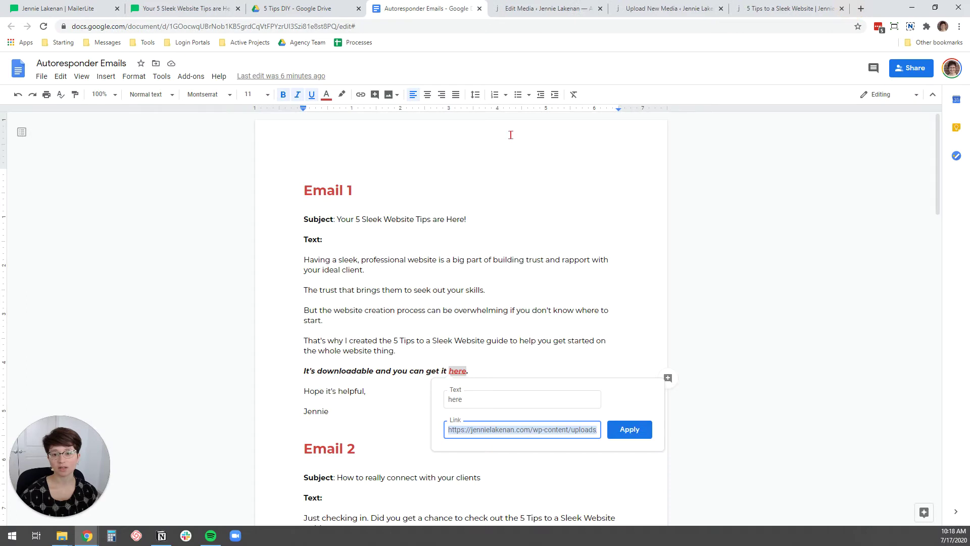
# Close the link editor unchanged and switch to the PDF's WordPress Edit Media page.
pyautogui.click(508, 261)
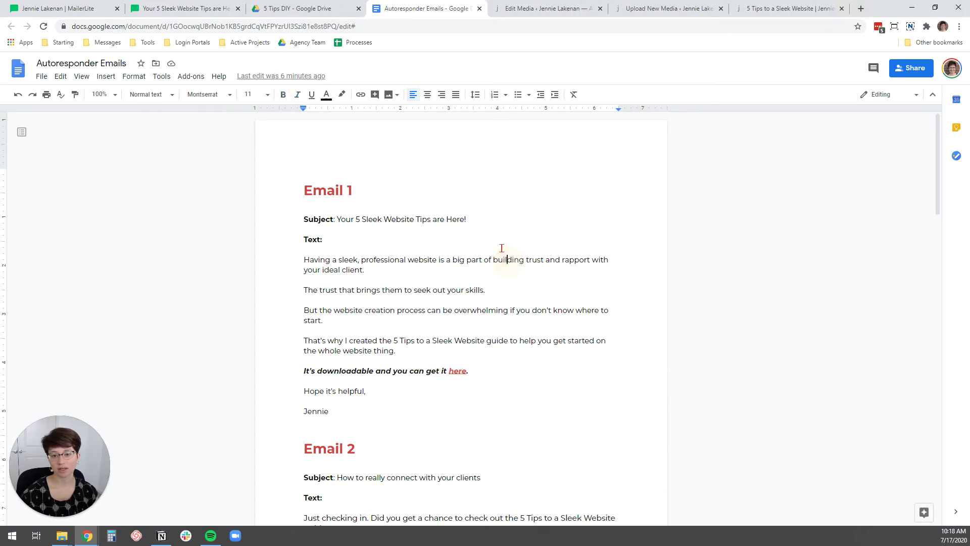
pyautogui.click(456, 372)
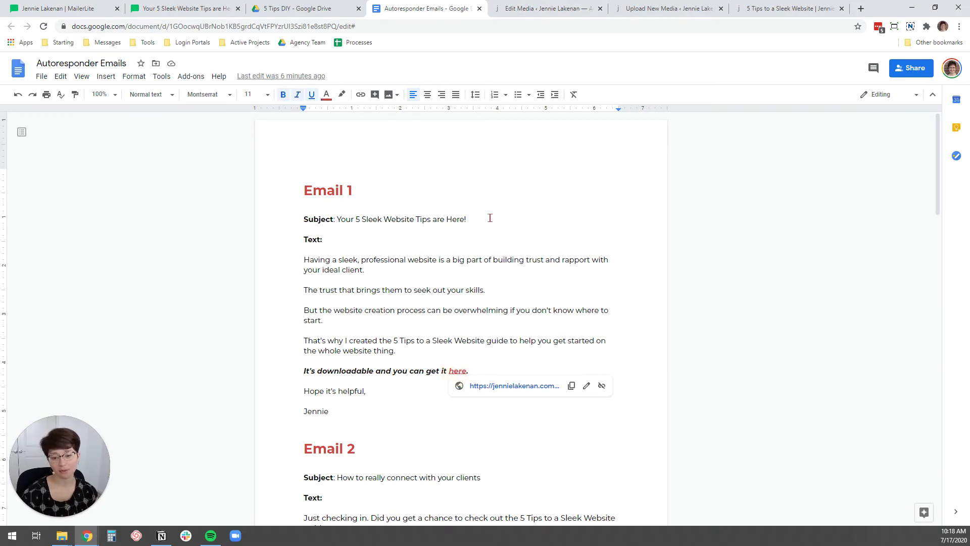
pyautogui.click(505, 229)
pyautogui.click(508, 242)
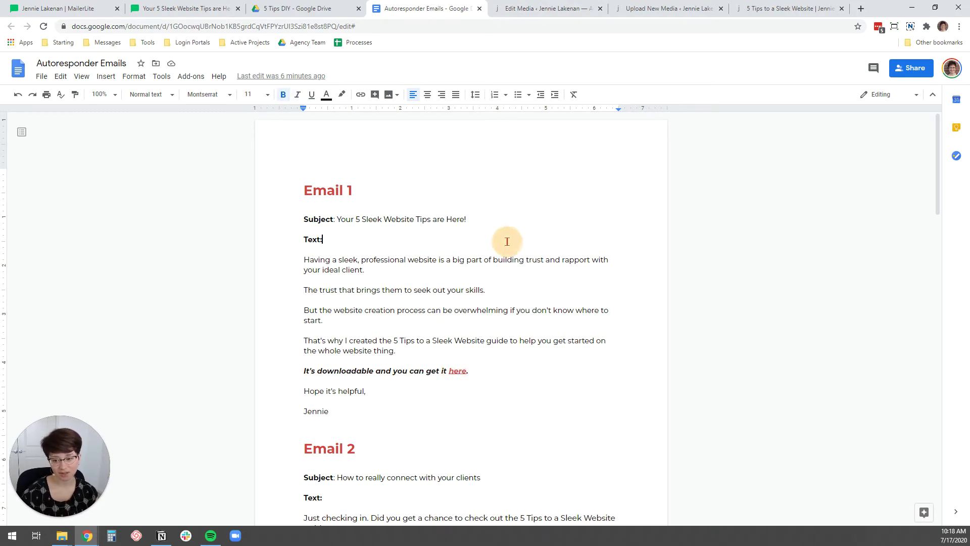
pyautogui.click(560, 7)
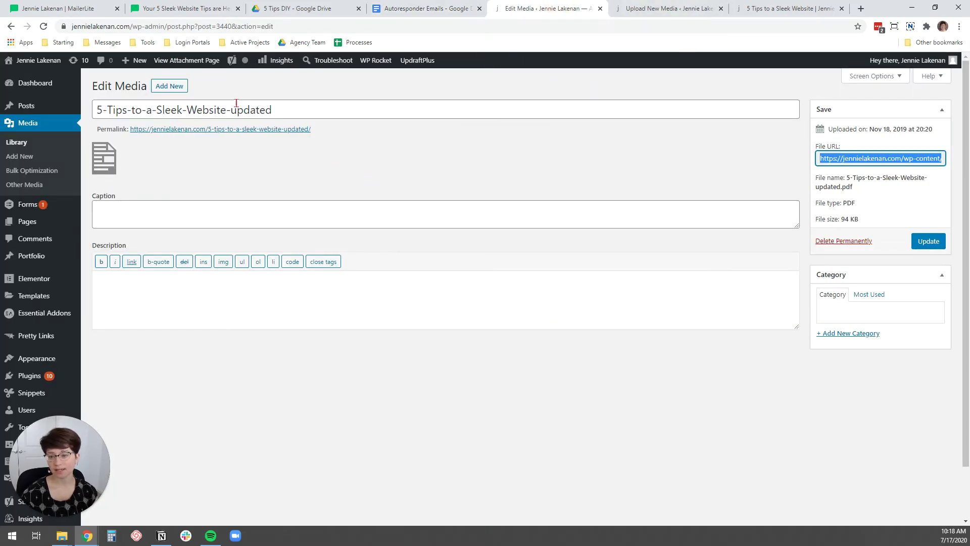
# Cancel the media upload, close the duplicate Upload New Media tab, and go to the Media Library.
pyautogui.click(656, 5)
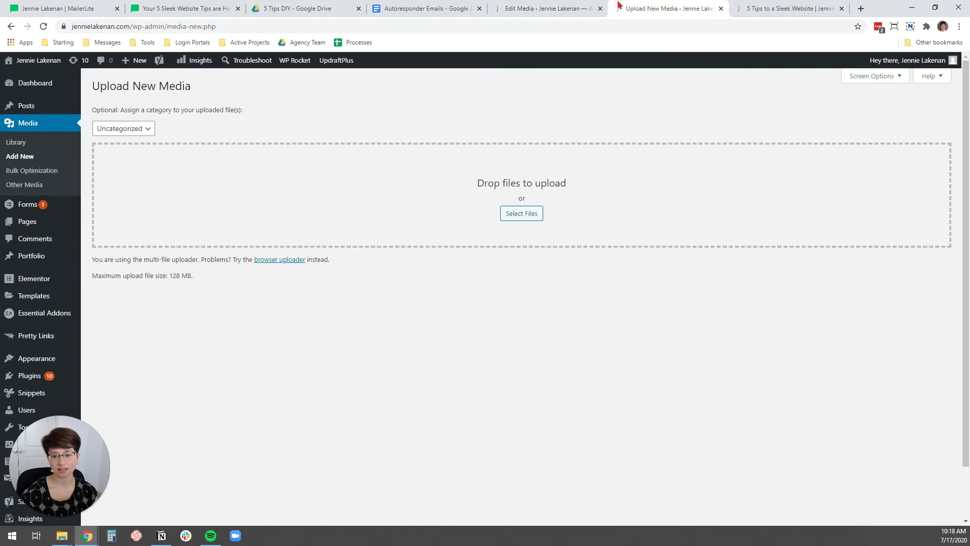
pyautogui.click(543, 9)
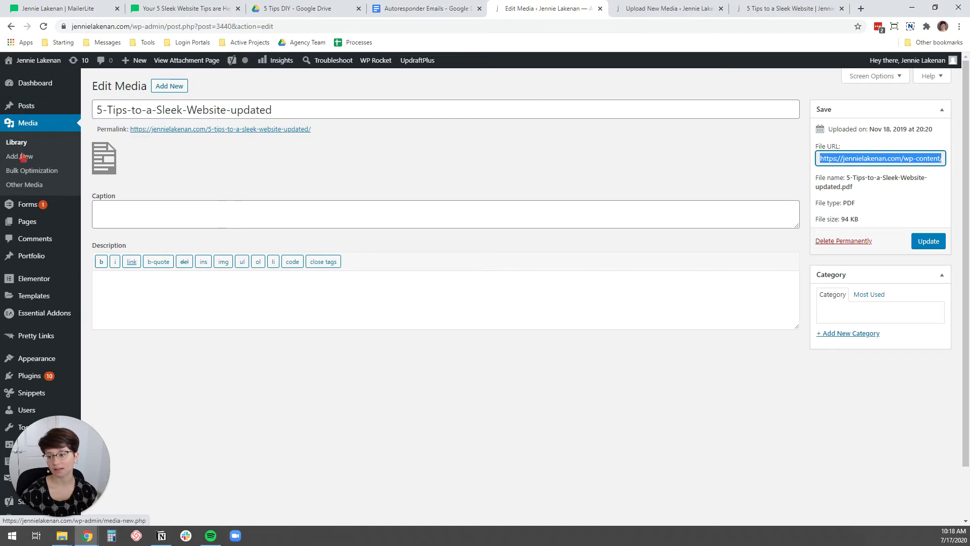
pyautogui.click(21, 158)
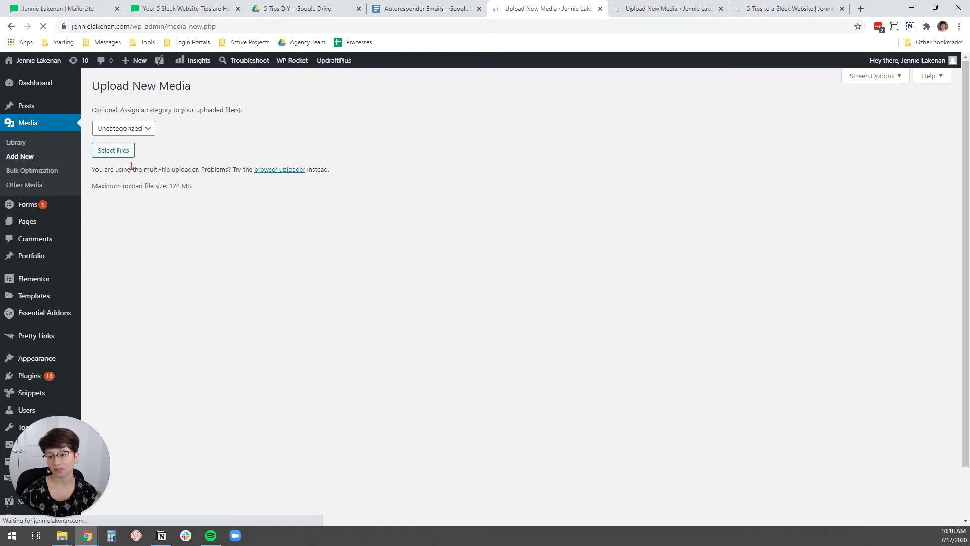
pyautogui.click(512, 221)
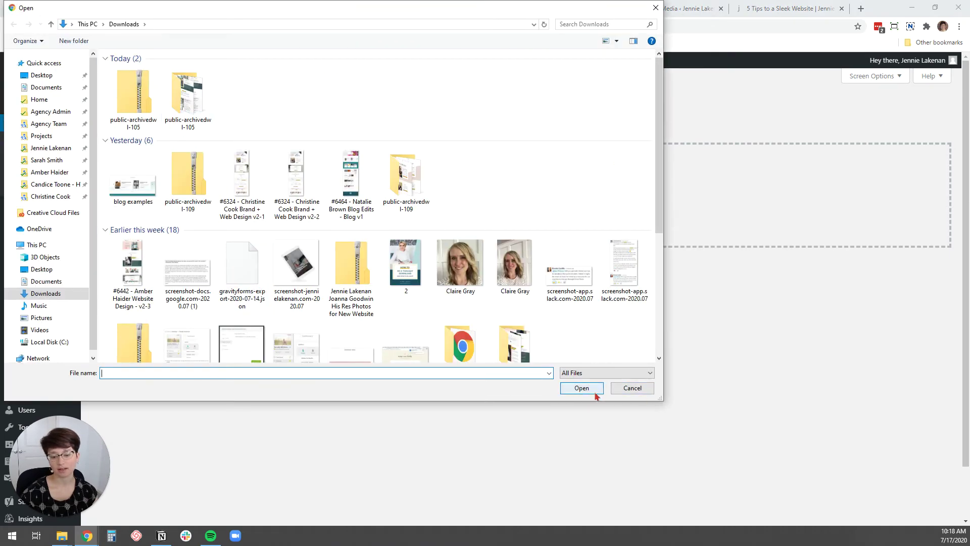
pyautogui.click(623, 390)
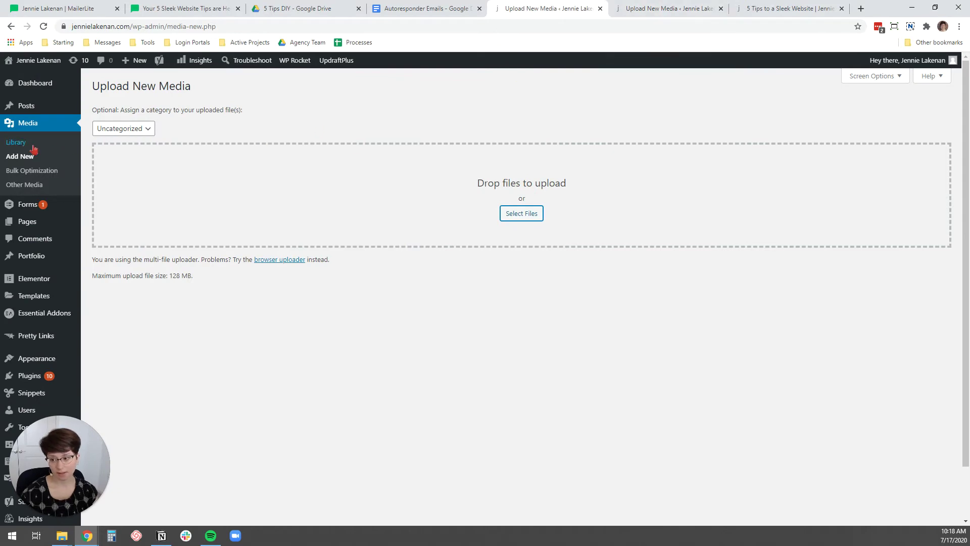
pyautogui.click(659, 5)
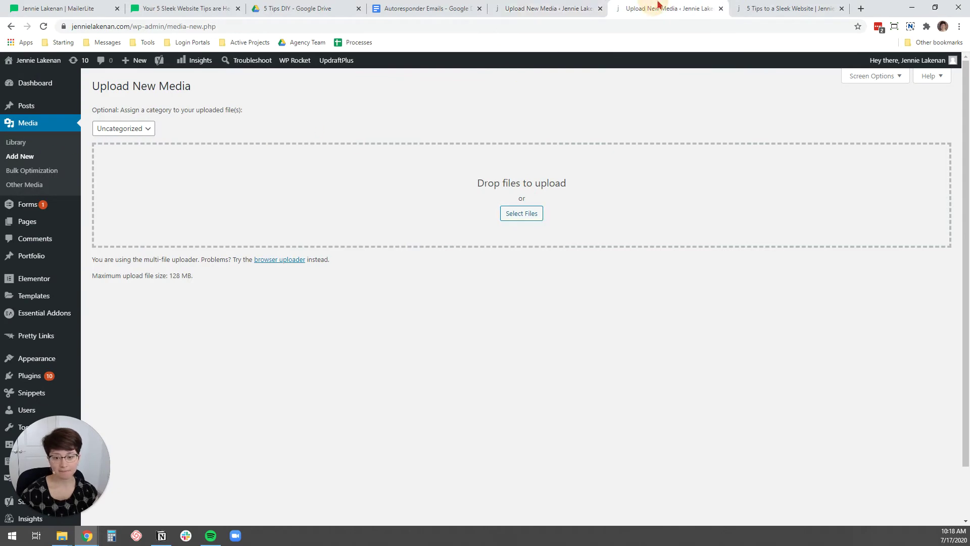
pyautogui.click(721, 9)
pyautogui.click(16, 142)
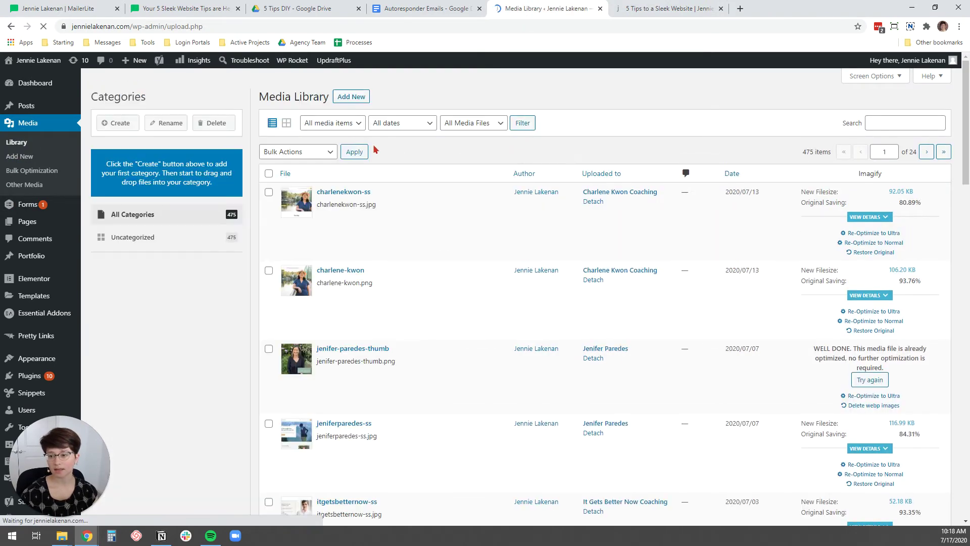
# Filter the Media Library to Documents and copy the 5-Tips-to-a-Sleek-Website-updated PDF's file URL.
pyautogui.click(347, 124)
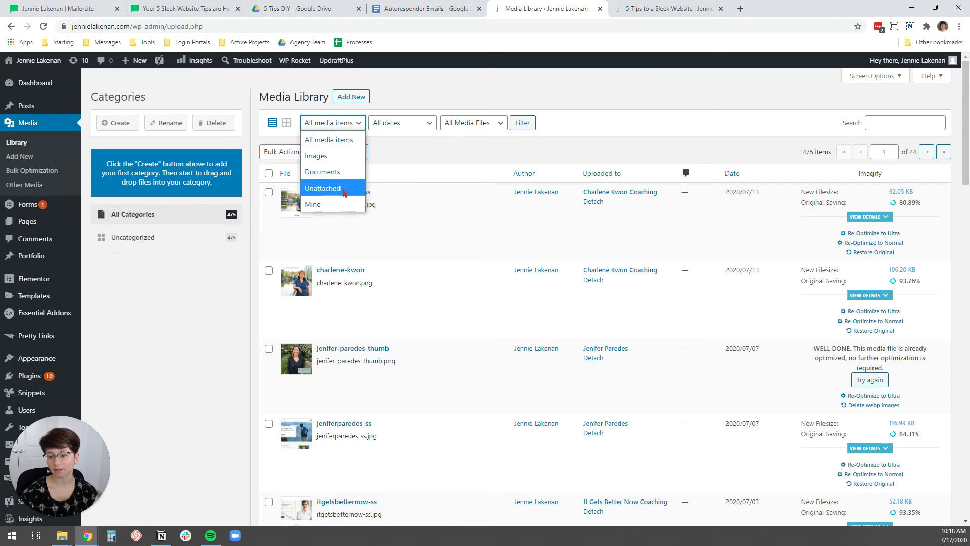
pyautogui.click(408, 155)
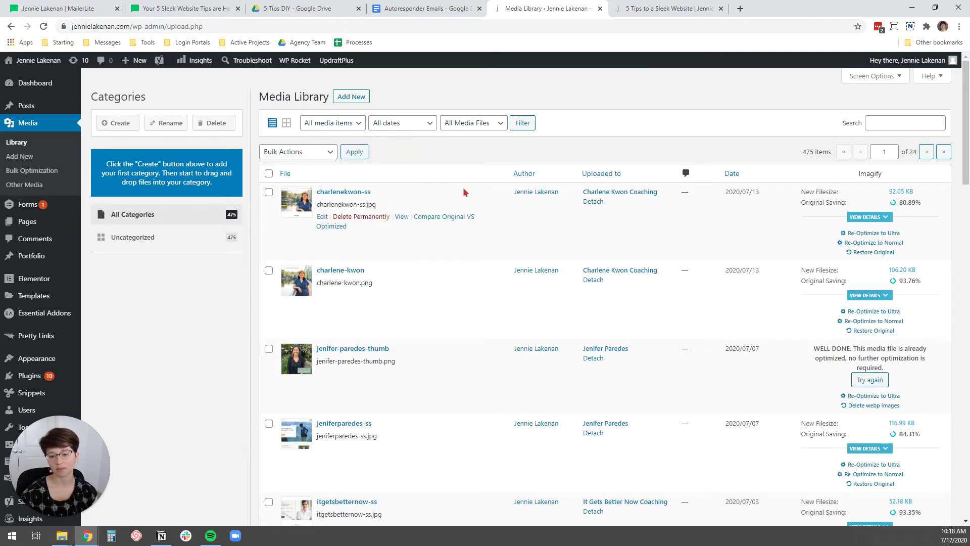
pyautogui.click(344, 125)
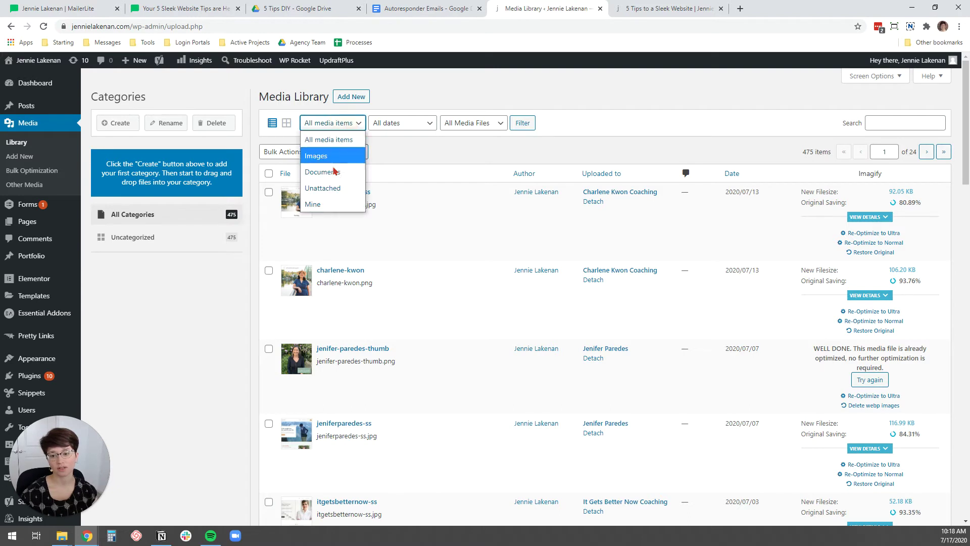
pyautogui.click(323, 172)
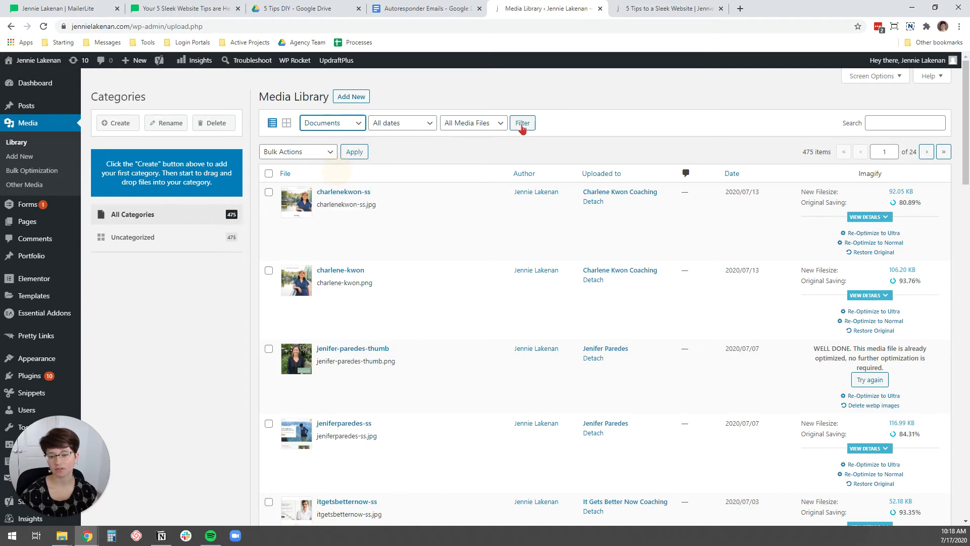
pyautogui.click(522, 123)
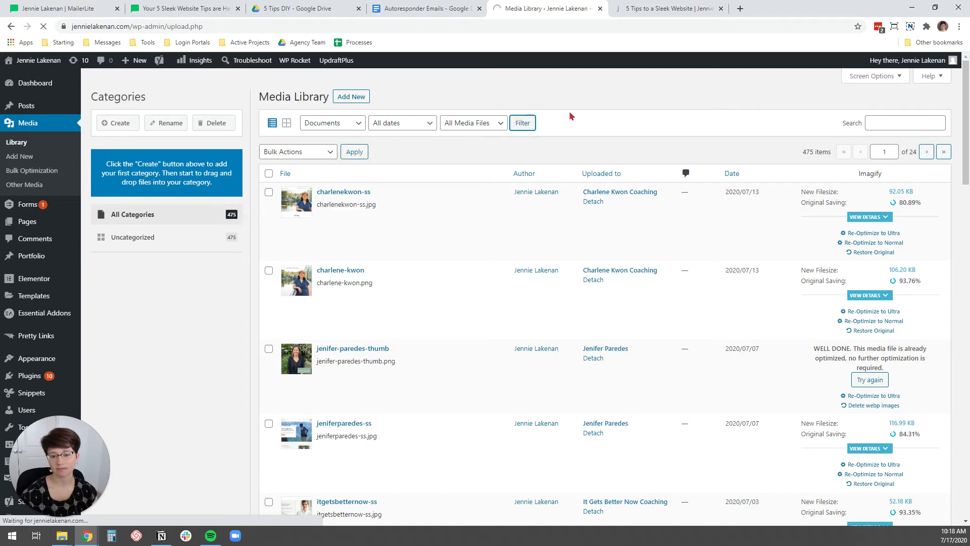
pyautogui.scroll(-1, 378, 327)
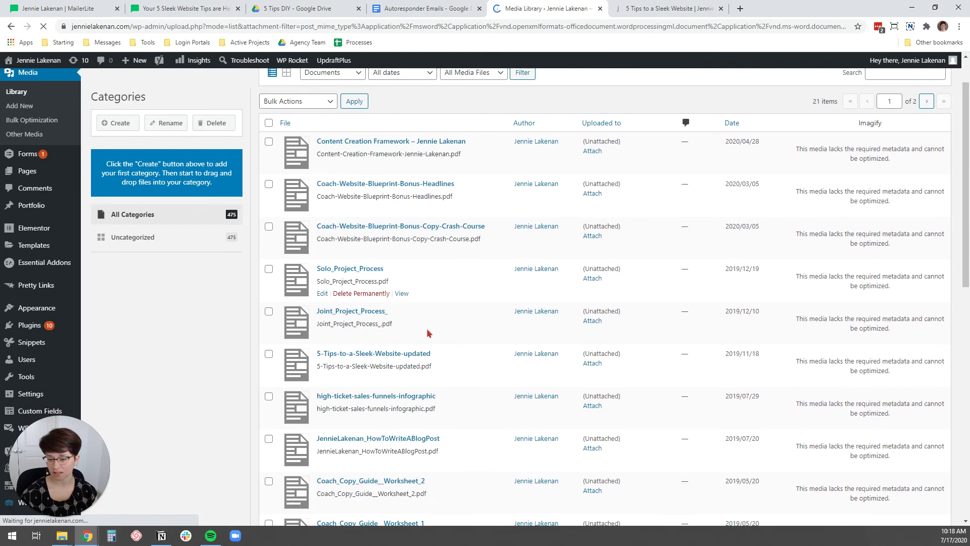
pyautogui.click(375, 355)
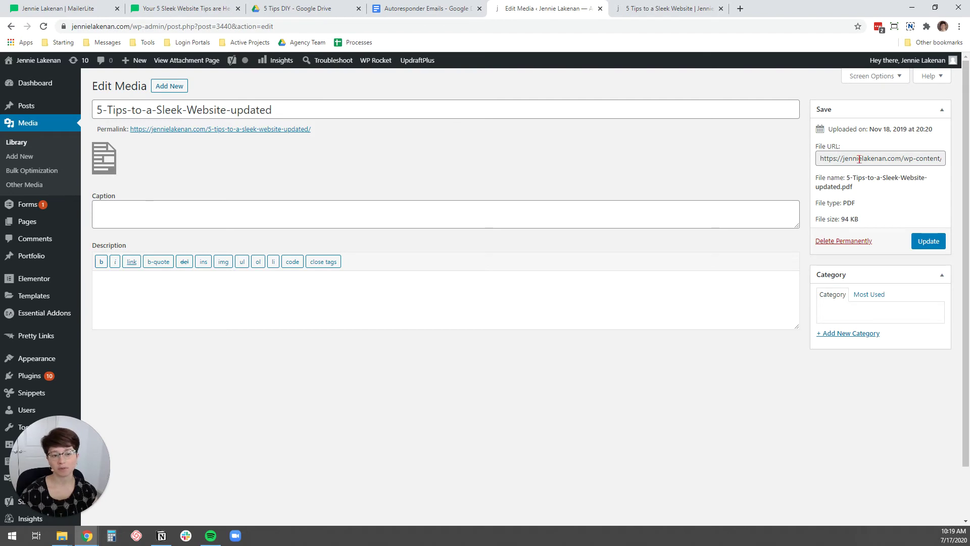
pyautogui.tripleClick(859, 160)
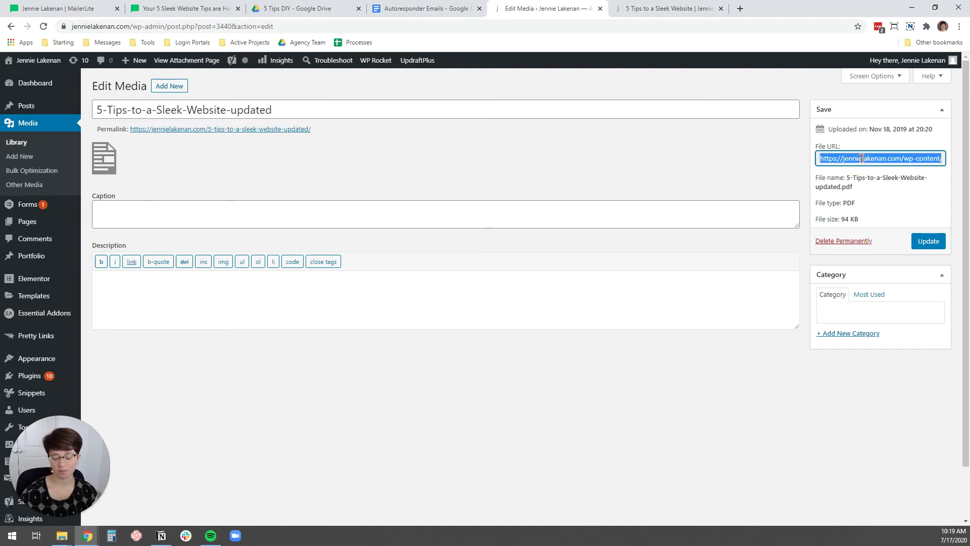
pyautogui.rightClick(880, 157)
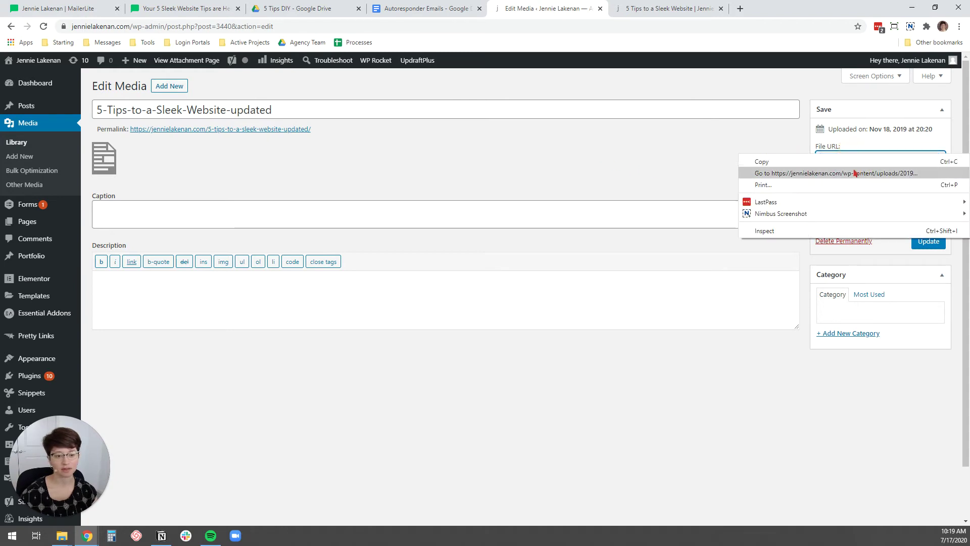
pyautogui.click(859, 160)
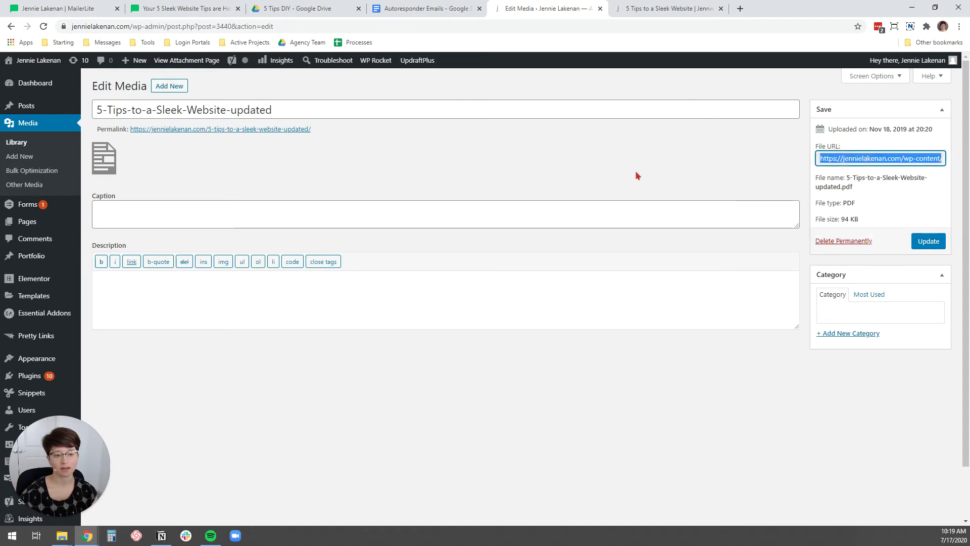
# Point Email 1's 'here' link in the Google Doc to the copied PDF file URL.
pyautogui.click(443, 9)
pyautogui.click(457, 371)
pyautogui.doubleClick(459, 369)
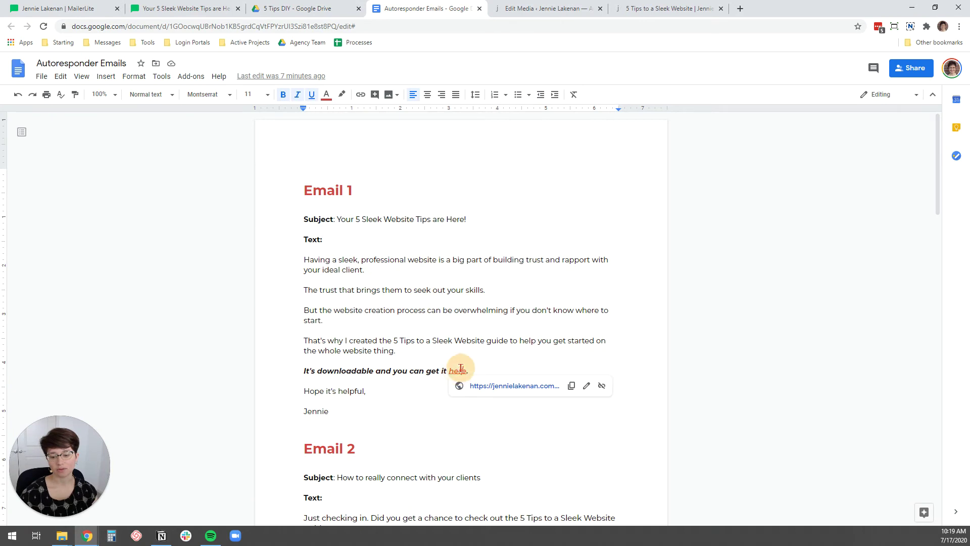
pyautogui.click(586, 386)
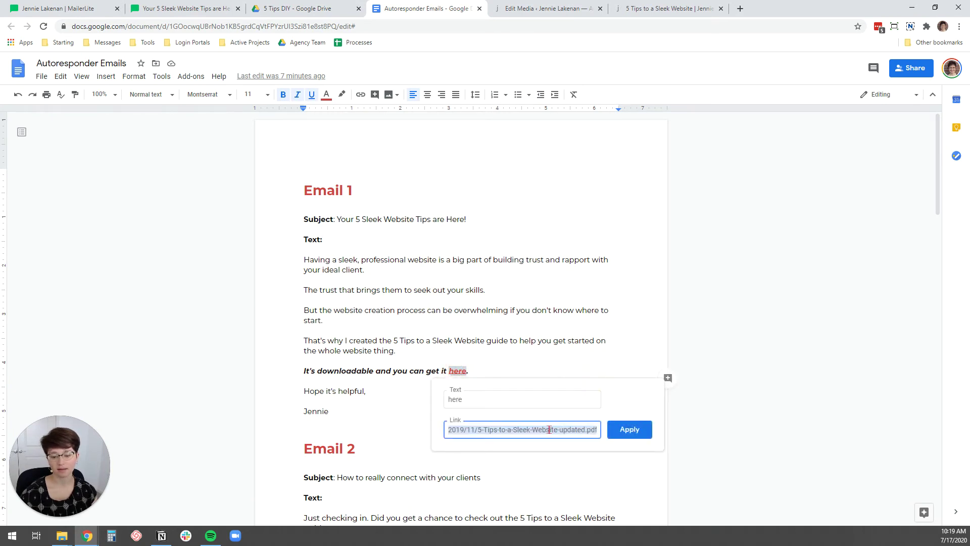
pyautogui.hotkey('ctrl', 'v')
pyautogui.click(630, 429)
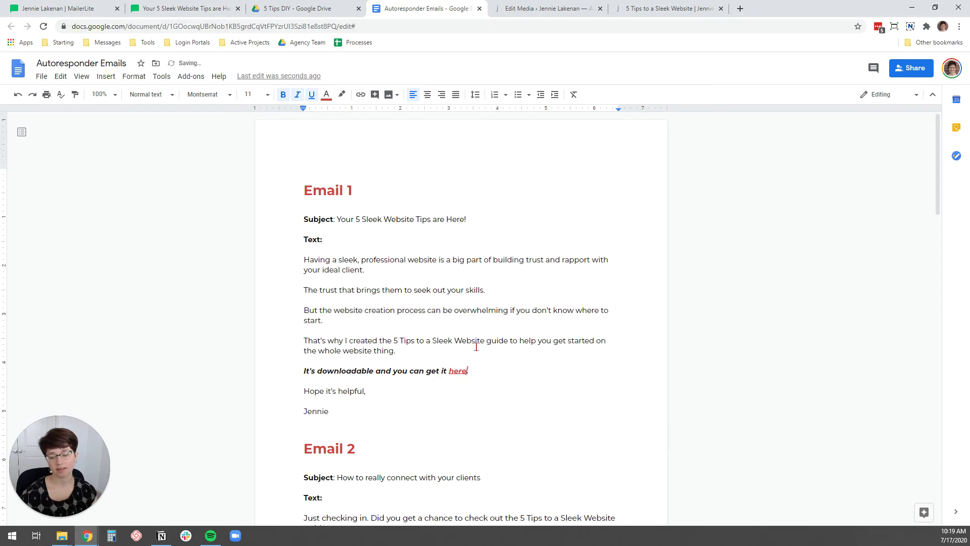
# Confirm the 'here' download link's URL and save the email's text block.
pyautogui.click(197, 8)
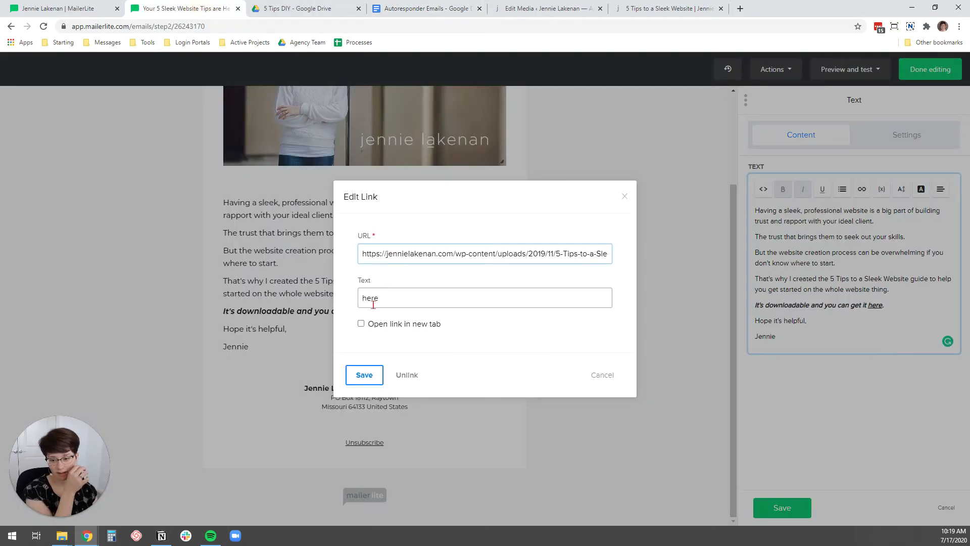
pyautogui.tripleClick(415, 249)
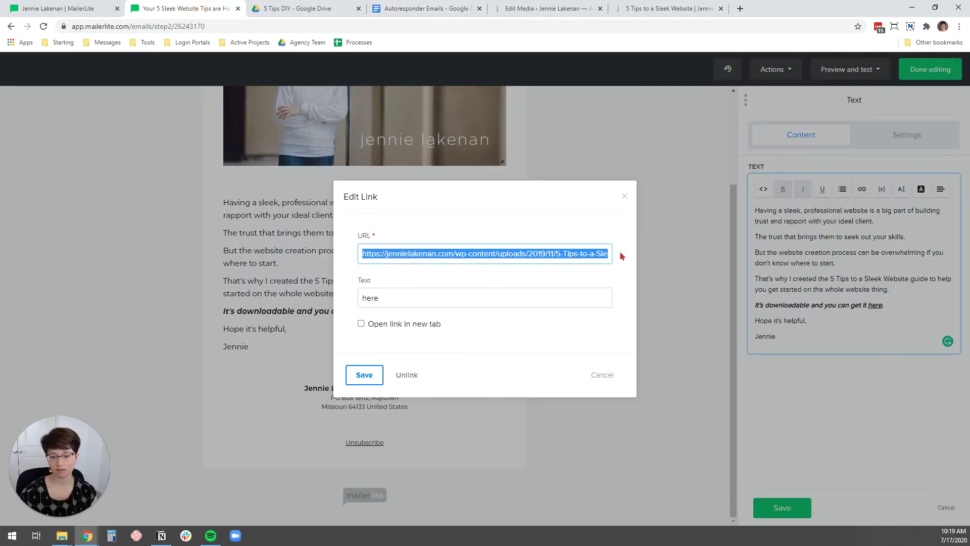
pyautogui.click(624, 197)
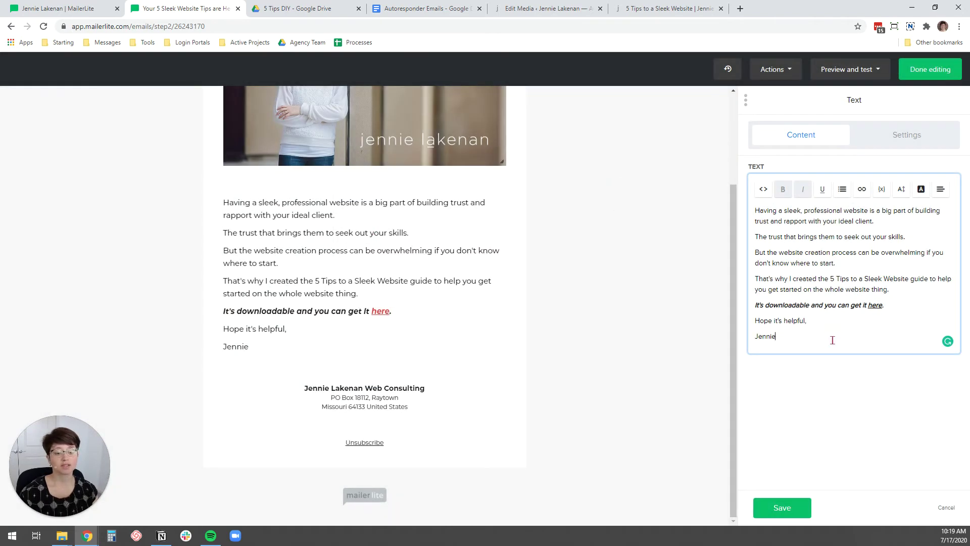
pyautogui.click(783, 509)
# Glance at the preview and test options, then finish editing the first email's design.
pyautogui.scroll(3, 711, 359)
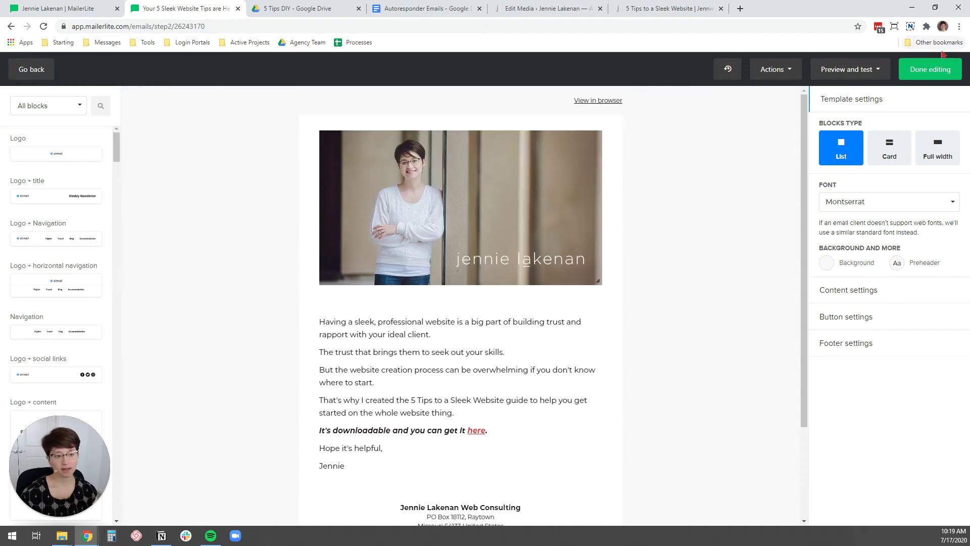
pyautogui.click(854, 74)
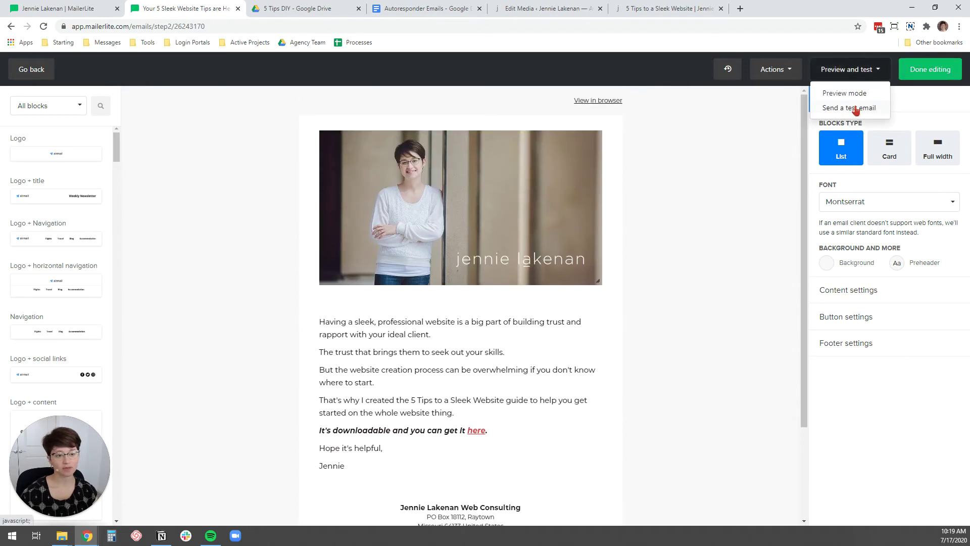
pyautogui.click(930, 391)
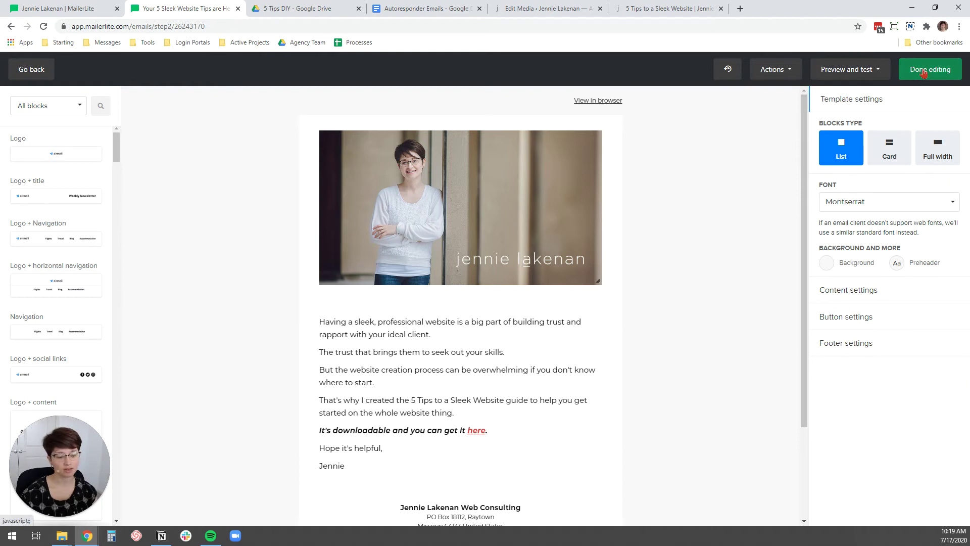
pyautogui.click(926, 74)
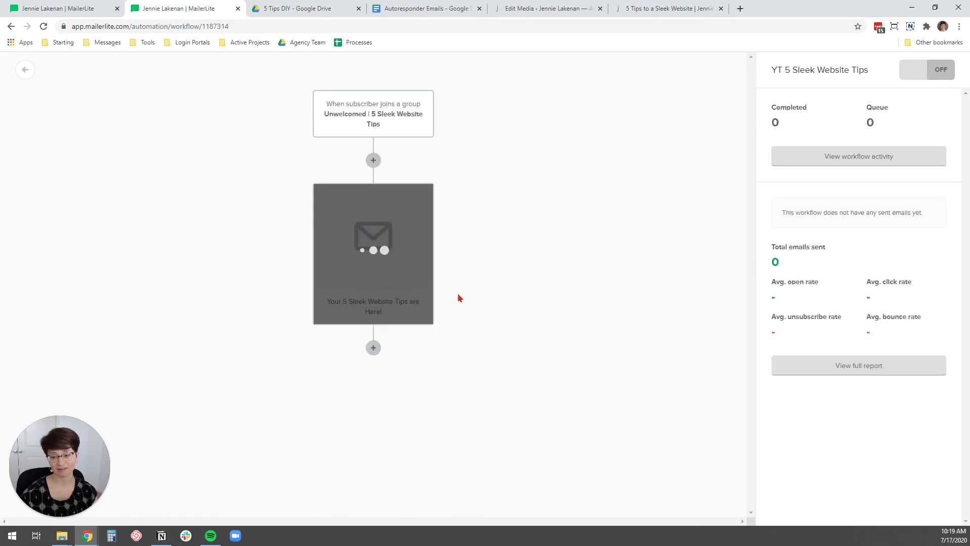
# Insert a Delay step of 1 day right after the first email.
pyautogui.click(374, 348)
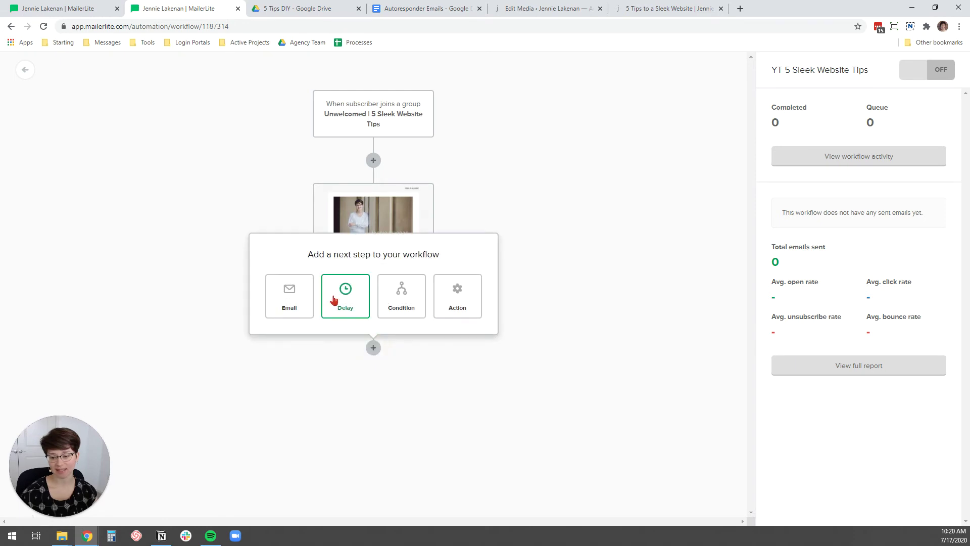
pyautogui.click(336, 298)
pyautogui.click(781, 128)
pyautogui.write('1')
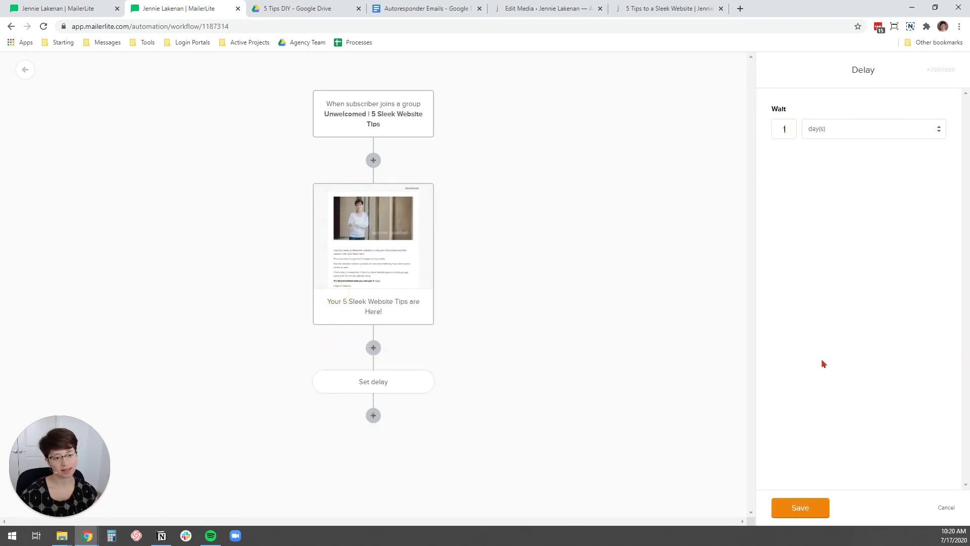
pyautogui.click(803, 515)
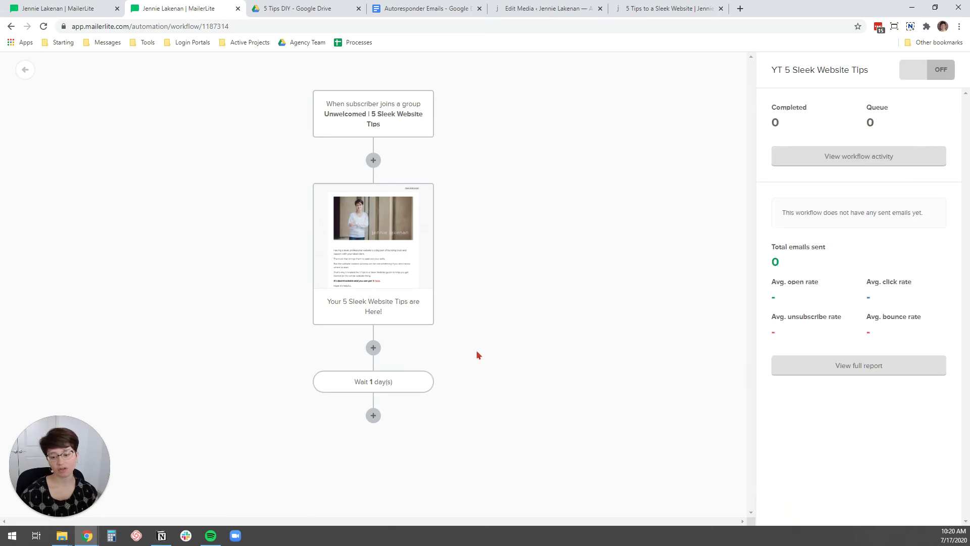
# Add a second email step with subject 'How to really connect with your clients' and Google Analytics on.
pyautogui.click(374, 416)
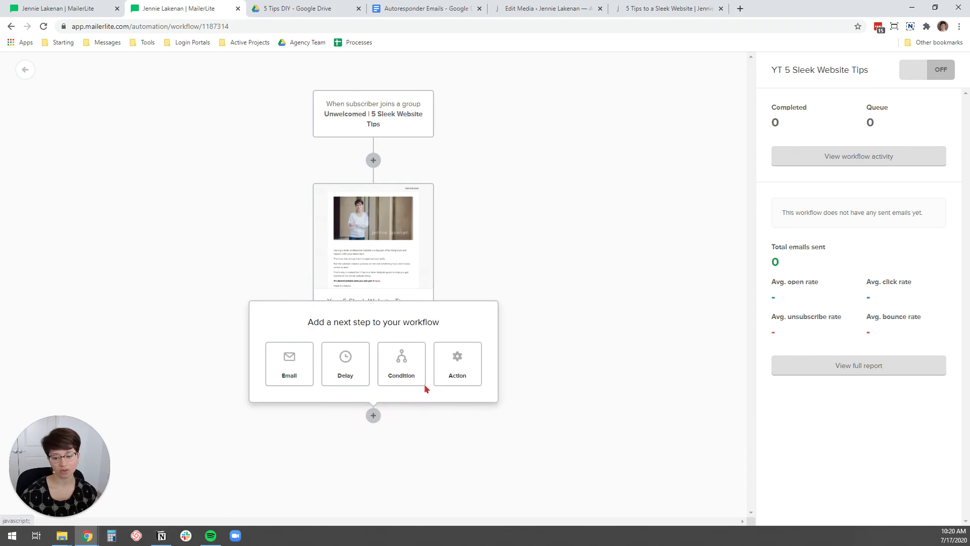
pyautogui.click(291, 368)
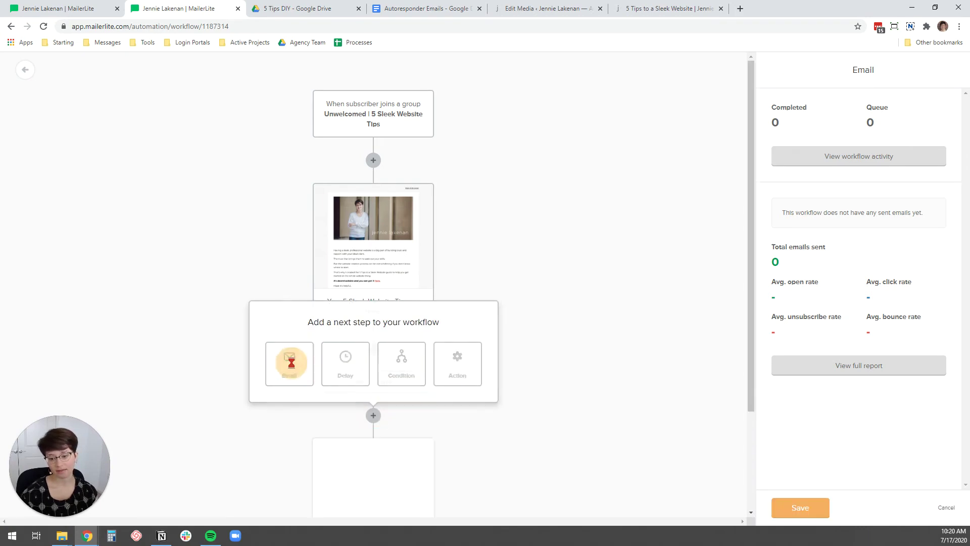
pyautogui.click(464, 12)
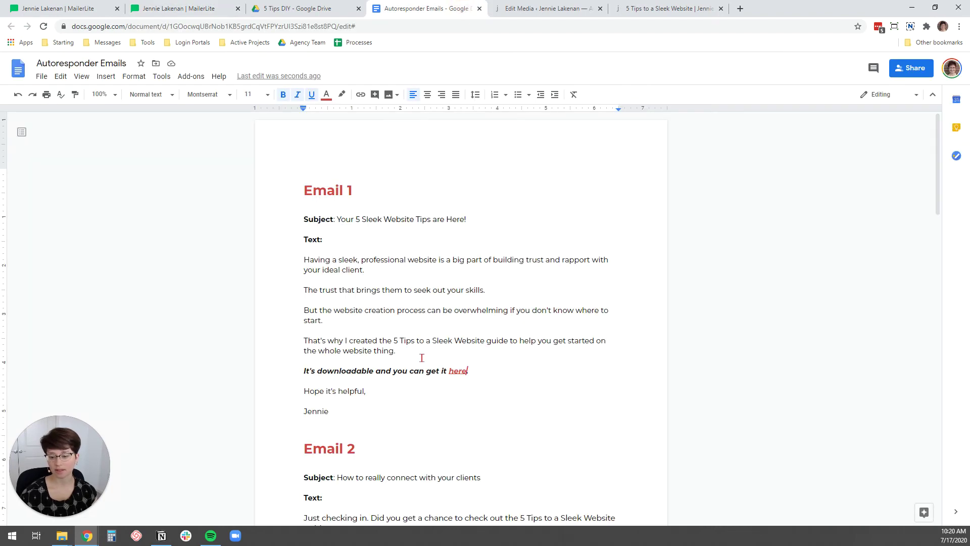
pyautogui.scroll(-4, 421, 359)
pyautogui.moveTo(481, 276); pyautogui.dragTo(337, 275)
pyautogui.hotkey('ctrl', 'c')
pyautogui.click(178, 8)
pyautogui.click(795, 127)
pyautogui.hotkey('ctrl', 'v')
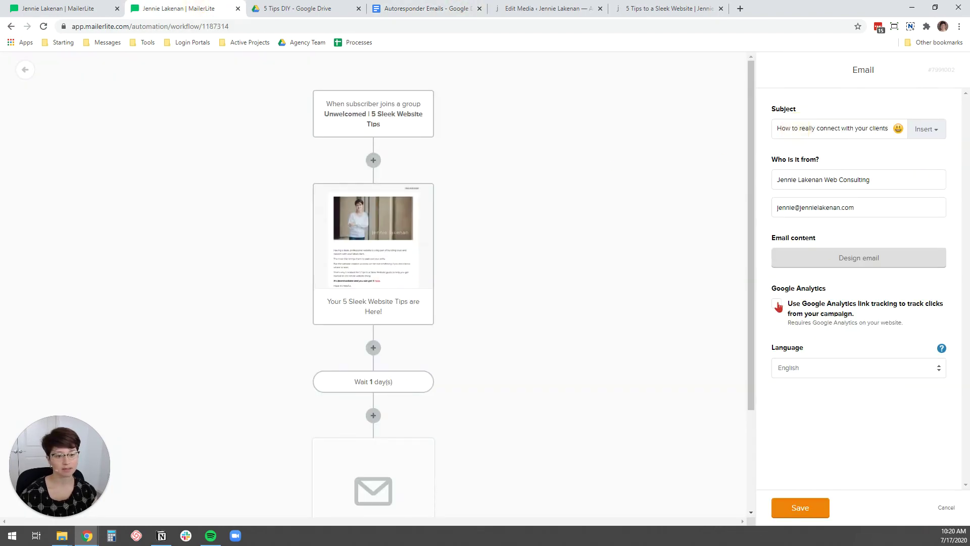
pyautogui.click(778, 304)
# Start the second email's design and select Email 2's body through the sign-off in the drafts doc.
pyautogui.click(865, 267)
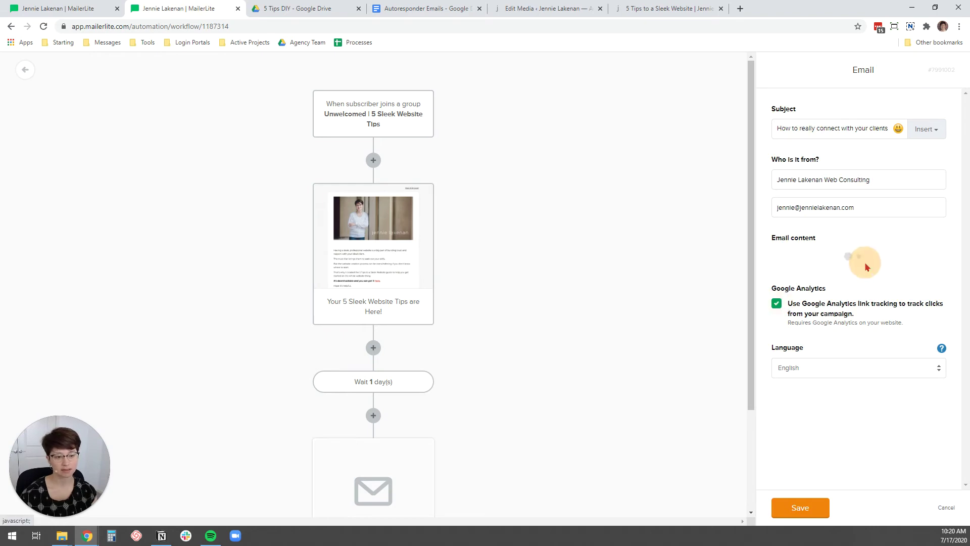
pyautogui.click(444, 8)
pyautogui.scroll(-2, 308, 254)
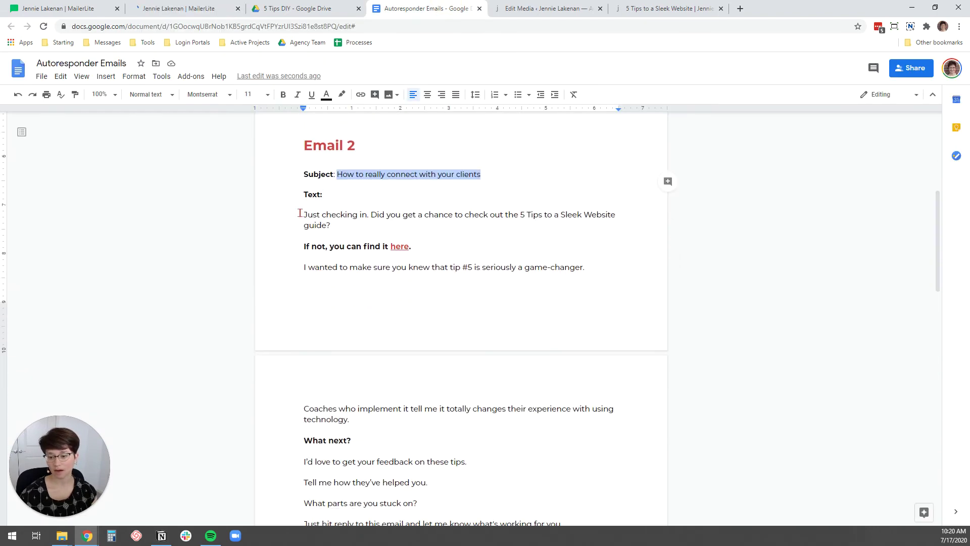
pyautogui.moveTo(301, 214); pyautogui.dragTo(398, 318)
pyautogui.hotkey('ctrl', 'c')
# Apply the Branded Template and replace its body with the pasted 'Just checking in' Email 2 text.
pyautogui.click(166, 8)
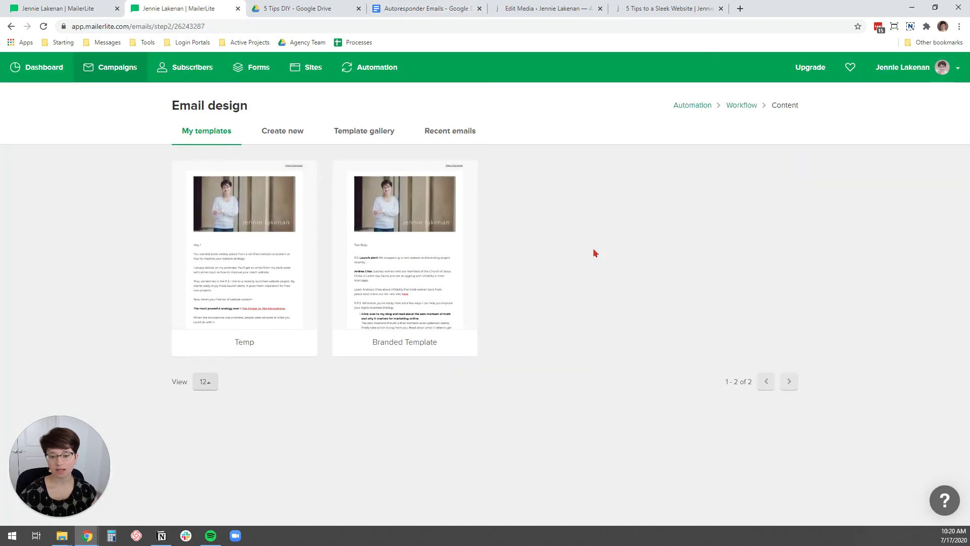
pyautogui.click(422, 257)
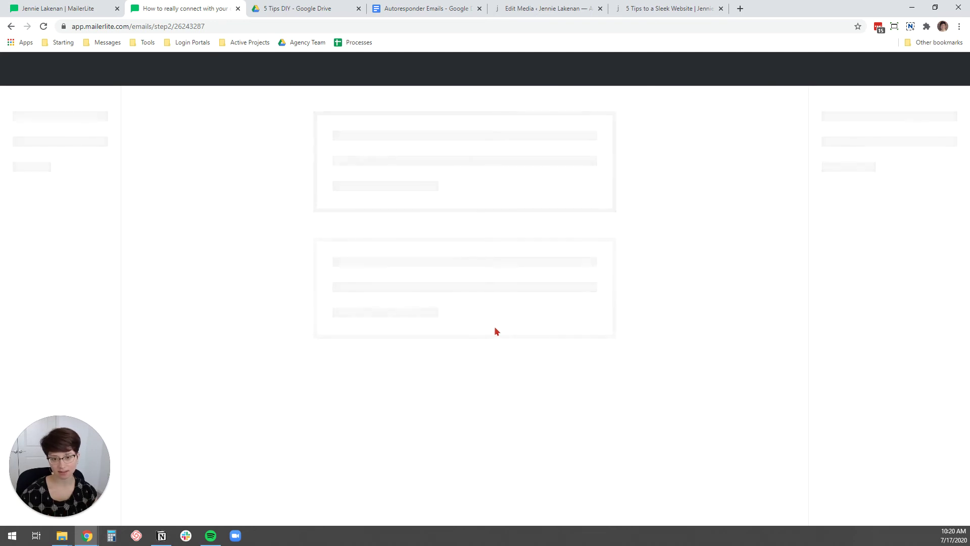
pyautogui.click(560, 371)
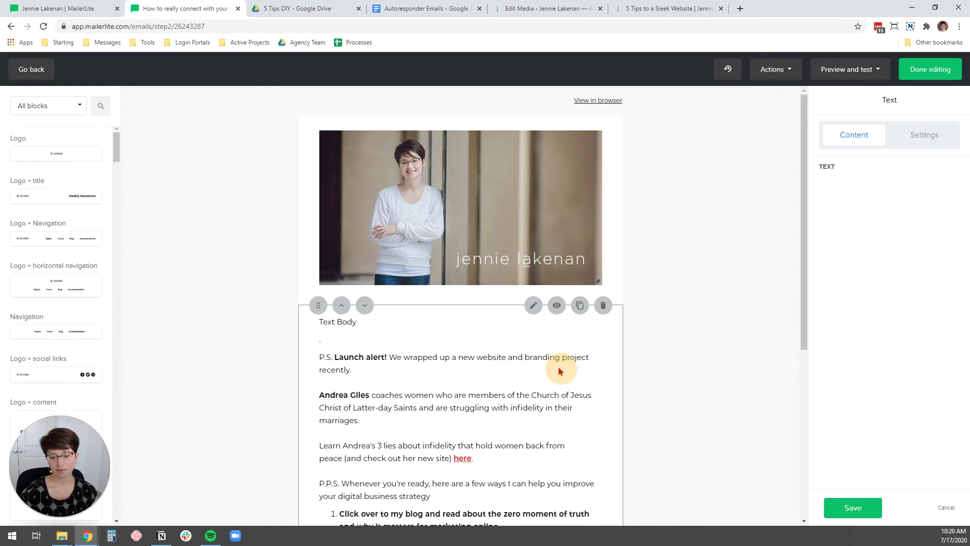
pyautogui.moveTo(916, 457); pyautogui.dragTo(668, 183)
pyautogui.hotkey('ctrl', 'a')
pyautogui.press('Delete')
pyautogui.hotkey('ctrl', 'v')
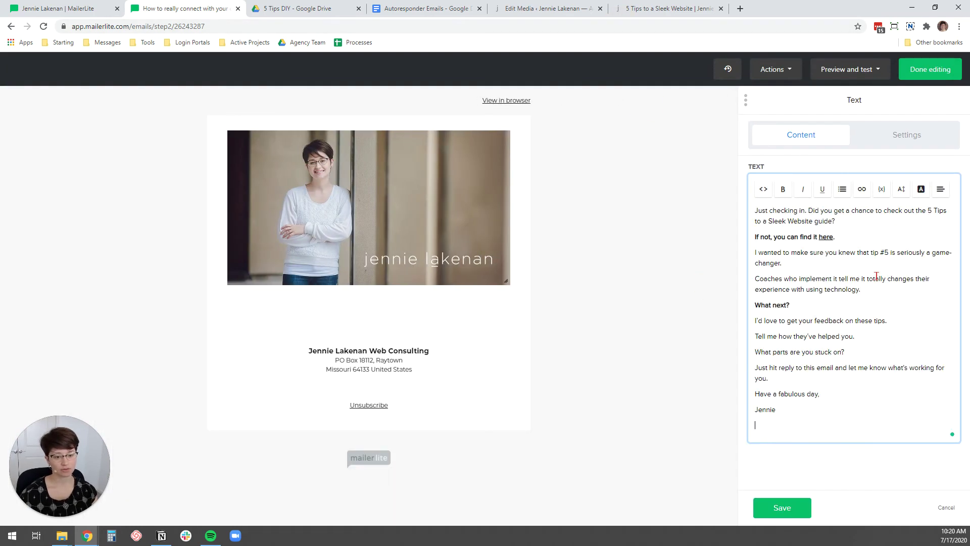
pyautogui.press('BackSpace')
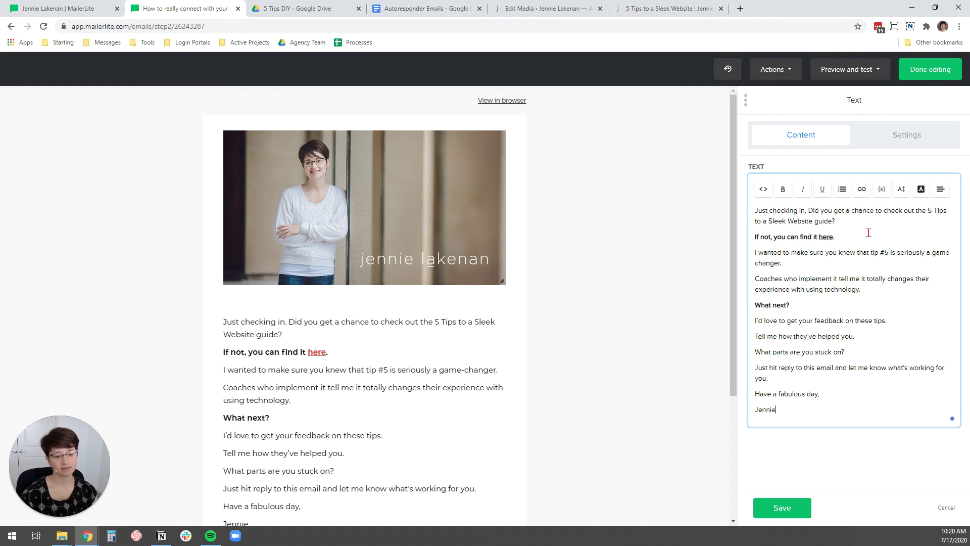
# Save the second email's text block and finish editing its design.
pyautogui.moveTo(868, 233); pyautogui.dragTo(753, 236)
pyautogui.scroll(-2, 373, 297)
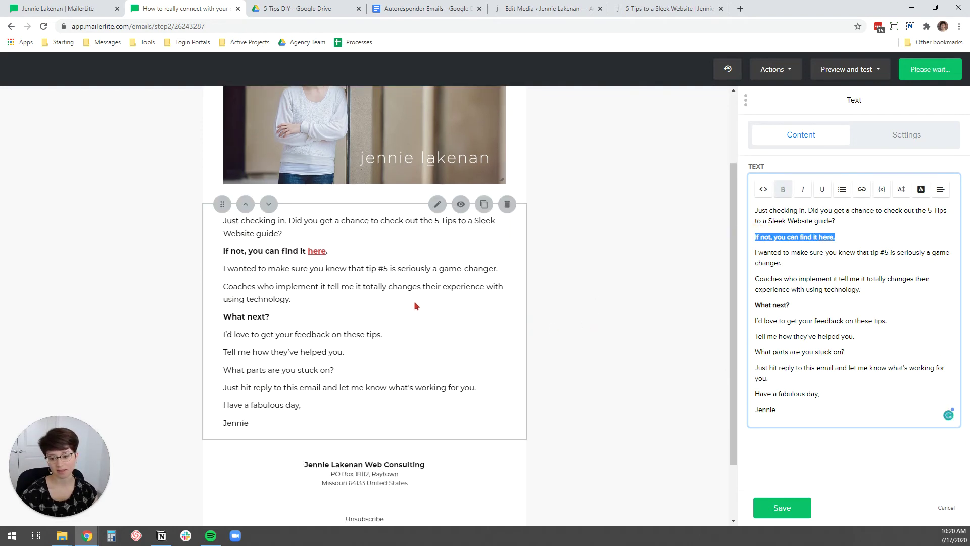
pyautogui.click(862, 242)
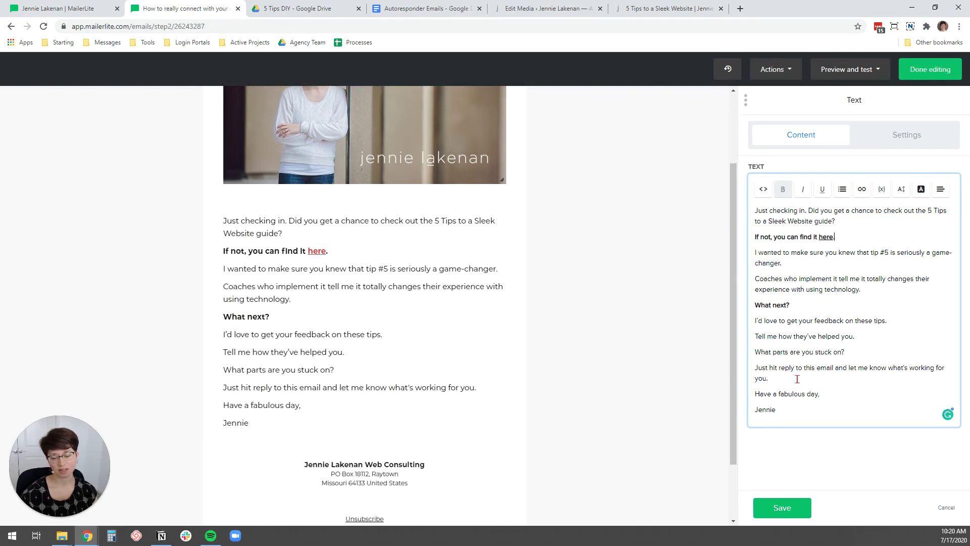
pyautogui.click(783, 508)
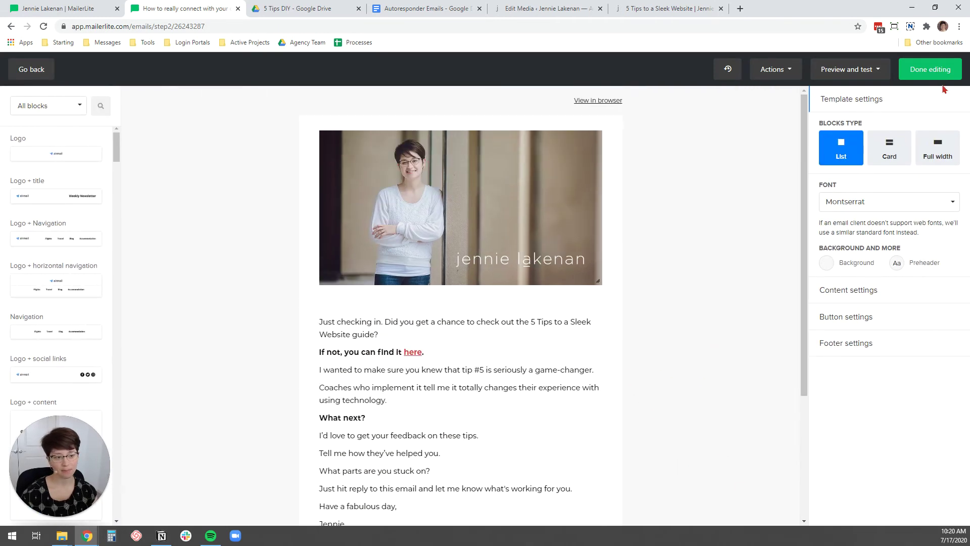
pyautogui.click(941, 72)
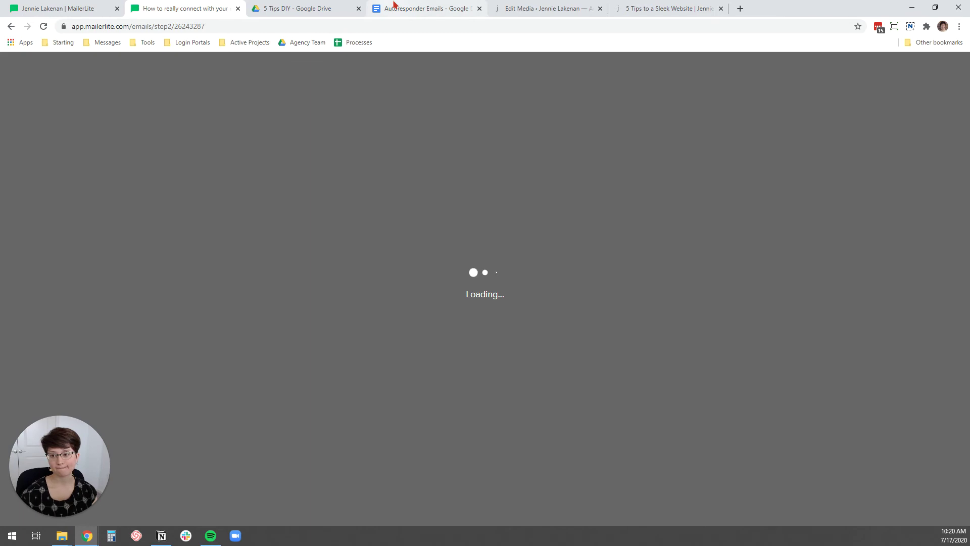
# Select Email 3's subject line in the Autoresponder Emails drafts document.
pyautogui.click(394, 4)
pyautogui.moveTo(513, 329); pyautogui.dragTo(341, 327)
pyautogui.hotkey('ctrl', 'c')
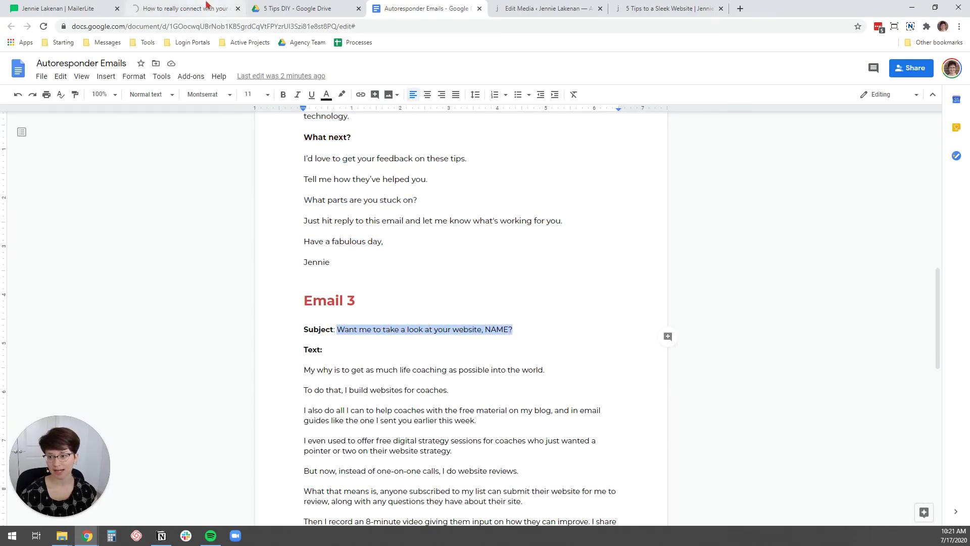
pyautogui.click(207, 7)
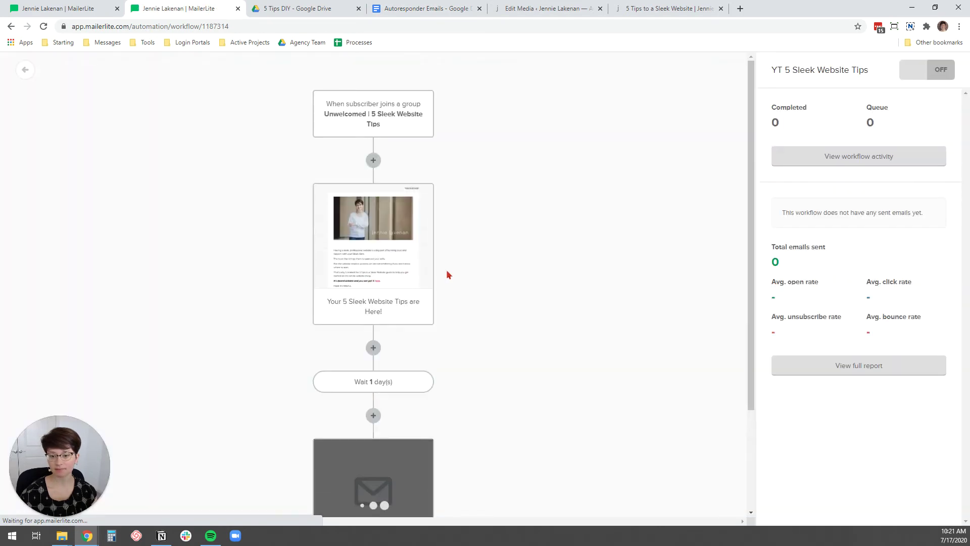
# Add a 1-day Delay step after the second email.
pyautogui.scroll(-3, 447, 272)
pyautogui.click(373, 478)
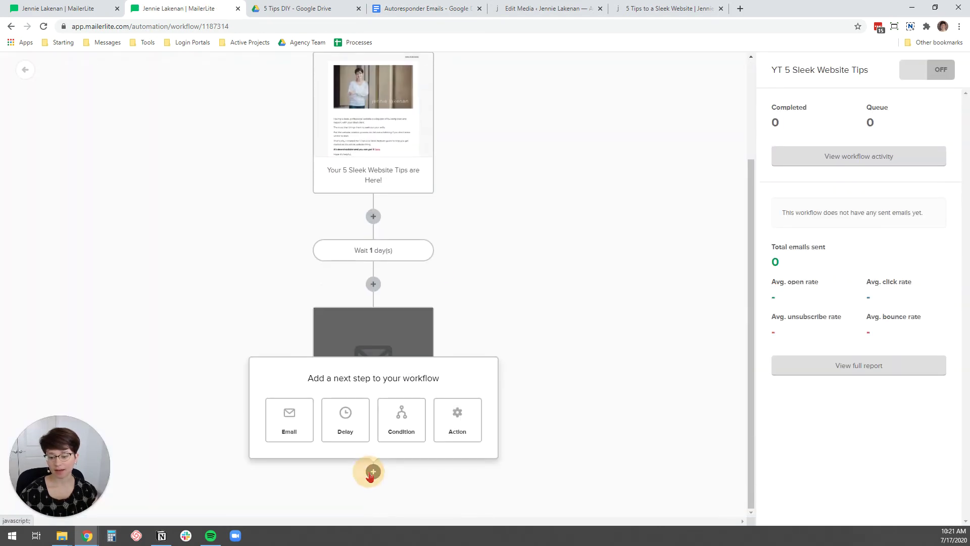
pyautogui.click(340, 442)
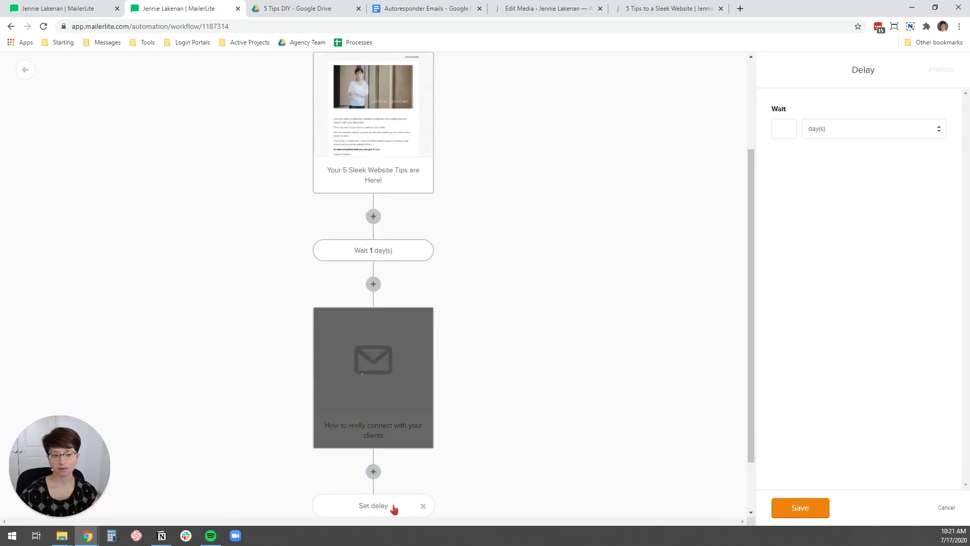
pyautogui.click(783, 129)
pyautogui.write('1')
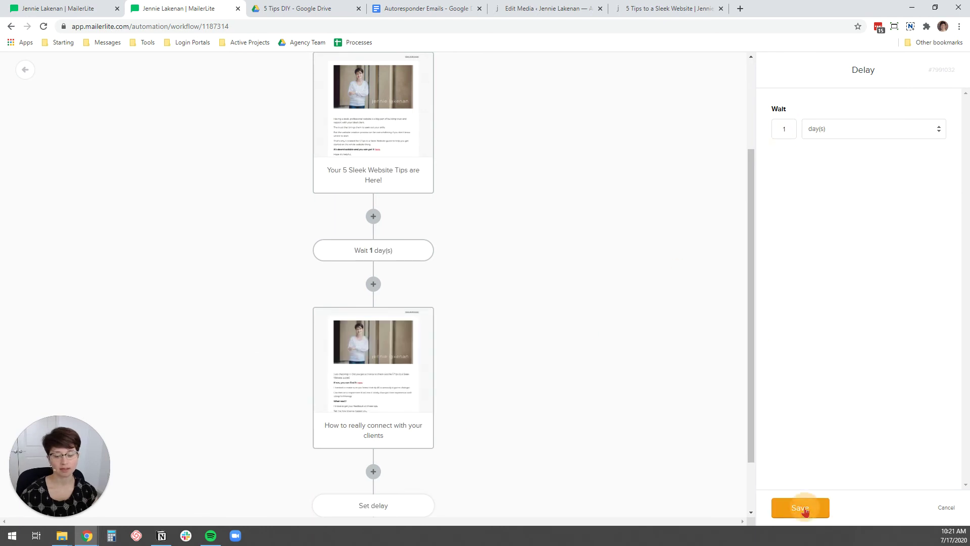
pyautogui.click(803, 510)
# Add a third email with subject 'Want me to take a look at your website, NAME?' and Google Analytics on.
pyautogui.scroll(-2, 472, 337)
pyautogui.click(373, 471)
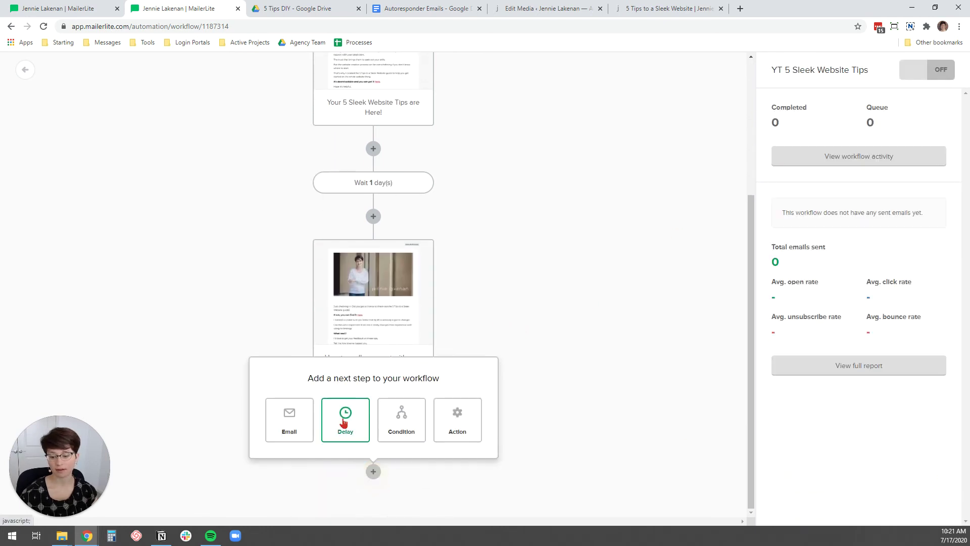
pyautogui.click(289, 417)
pyautogui.click(817, 130)
pyautogui.hotkey('ctrl', 'v')
pyautogui.click(787, 309)
pyautogui.scroll(-4, 719, 303)
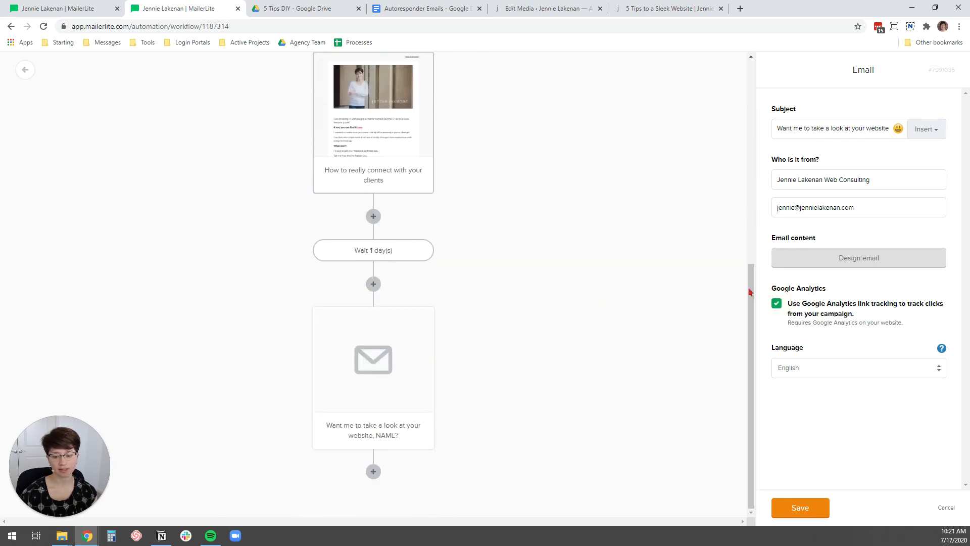
pyautogui.click(815, 264)
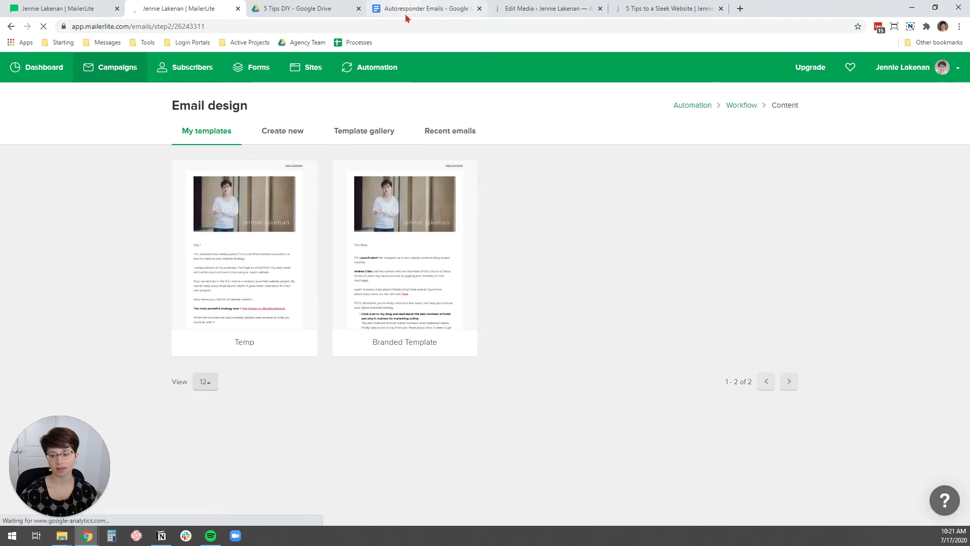
pyautogui.moveTo(416, 282)
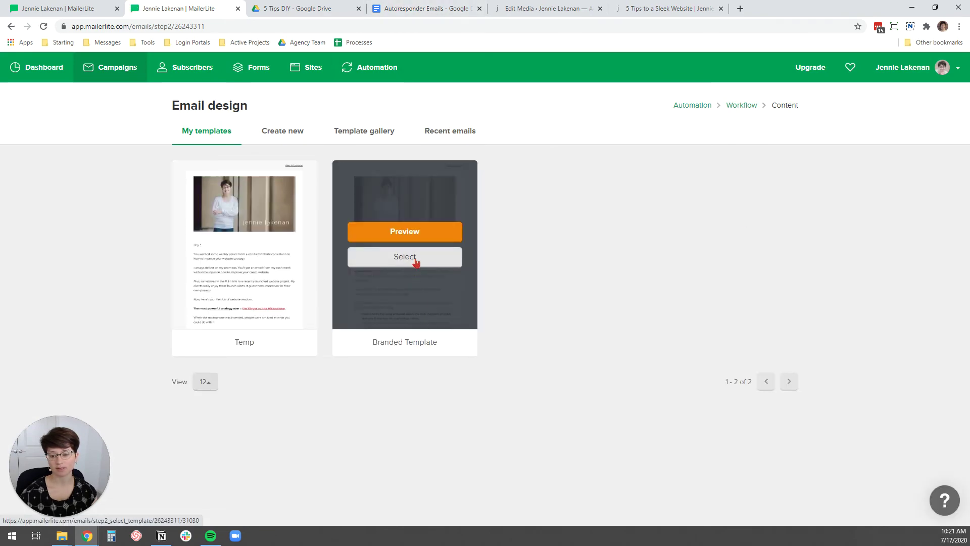
# Choose the Branded Template for the third email and copy Email 3's body from the drafts doc.
pyautogui.click(405, 261)
pyautogui.hotkey('ctrl', '4')
pyautogui.scroll(-3, 306, 217)
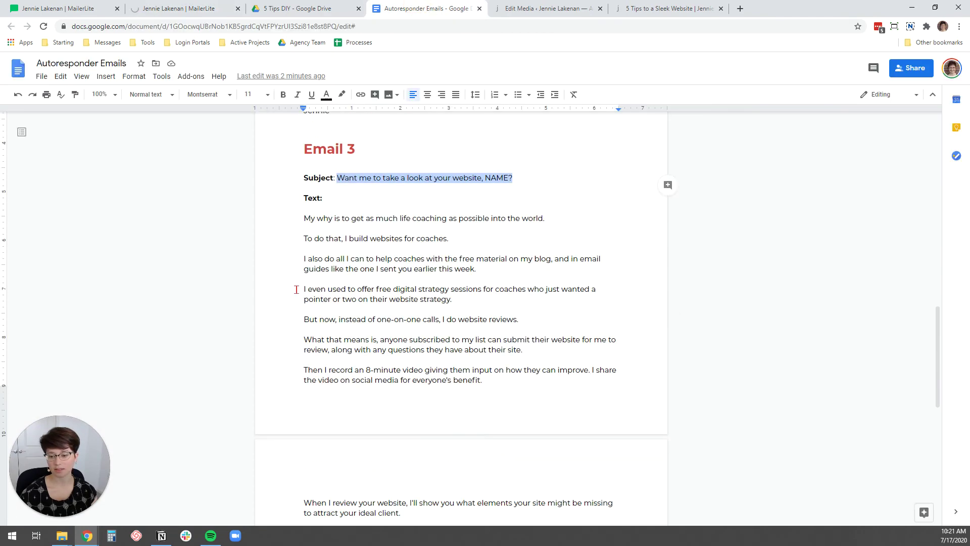
pyautogui.moveTo(306, 218); pyautogui.dragTo(440, 279)
pyautogui.hotkey('ctrl', 'c')
pyautogui.scroll(-5, 444, 281)
pyautogui.hotkey('ctrl', '2')
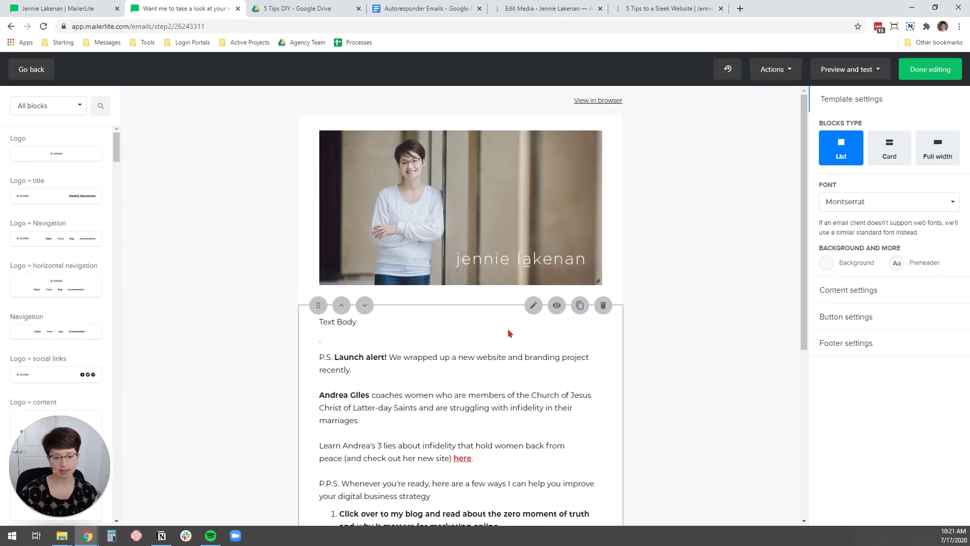
# Replace the template's placeholder body with the pasted Email 3 website-review text.
pyautogui.click(481, 334)
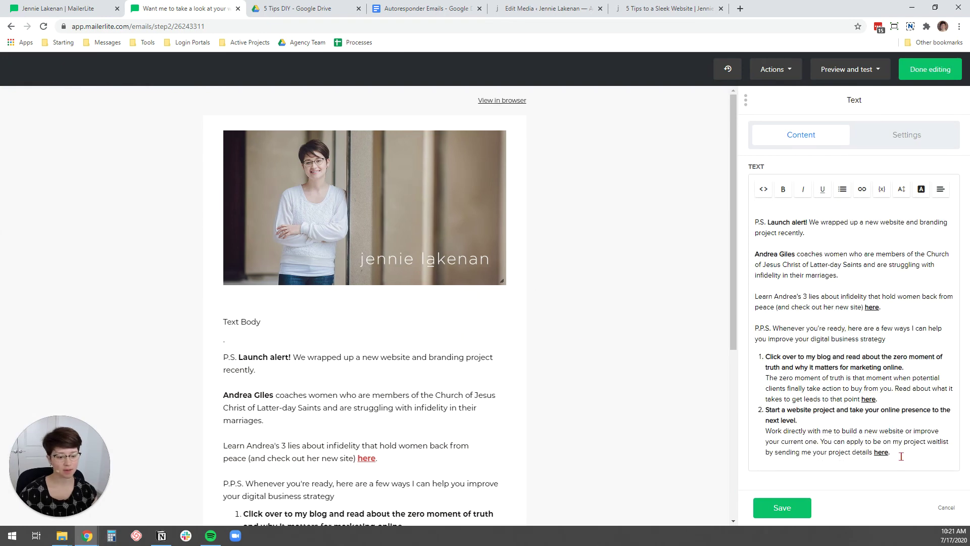
pyautogui.moveTo(941, 466); pyautogui.dragTo(693, 112)
pyautogui.press('BackSpace')
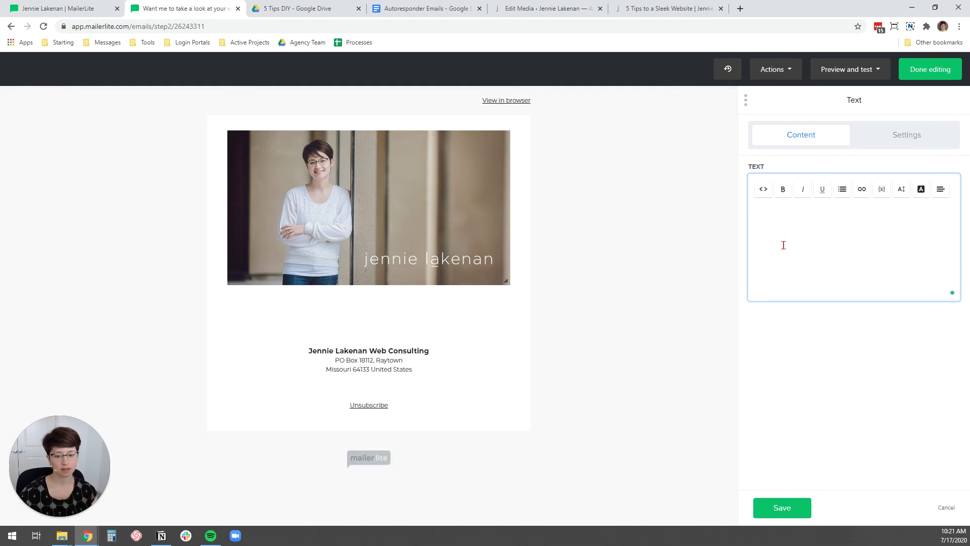
pyautogui.hotkey('ctrl', 'v')
# Bold 'But now, instead of one-on-one calls, I do website reviews.' and save the text block.
pyautogui.scroll(-3, 426, 361)
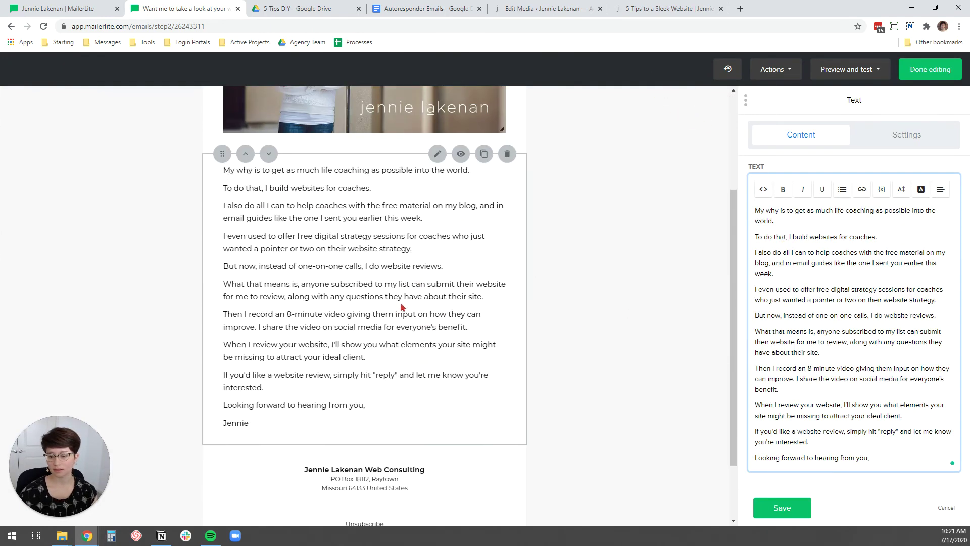
pyautogui.scroll(-1, 880, 266)
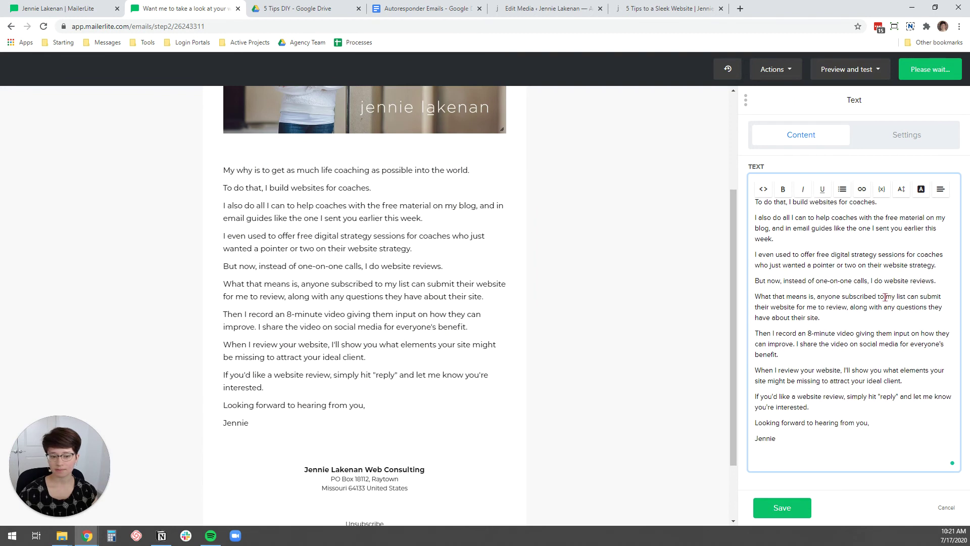
pyautogui.tripleClick(837, 283)
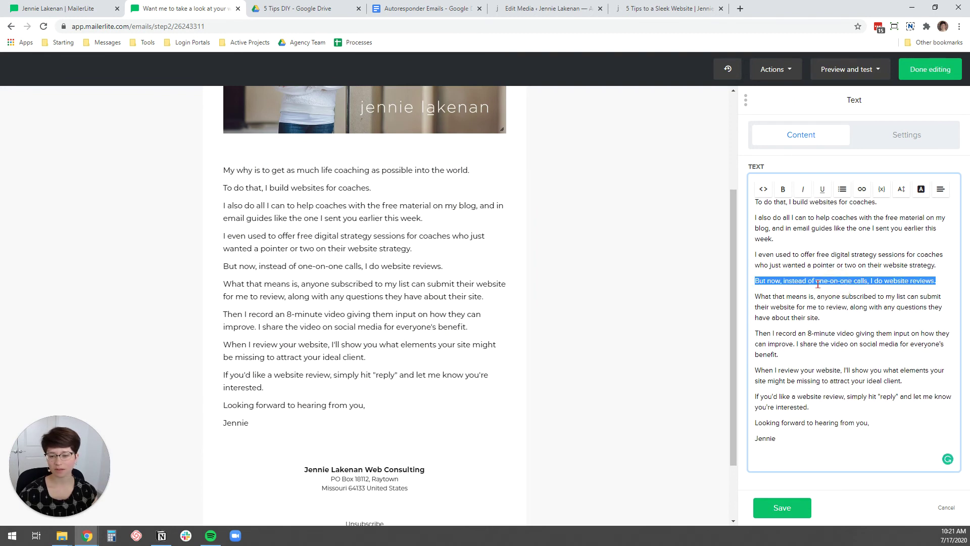
pyautogui.hotkey('ctrl', 'b')
pyautogui.click(813, 352)
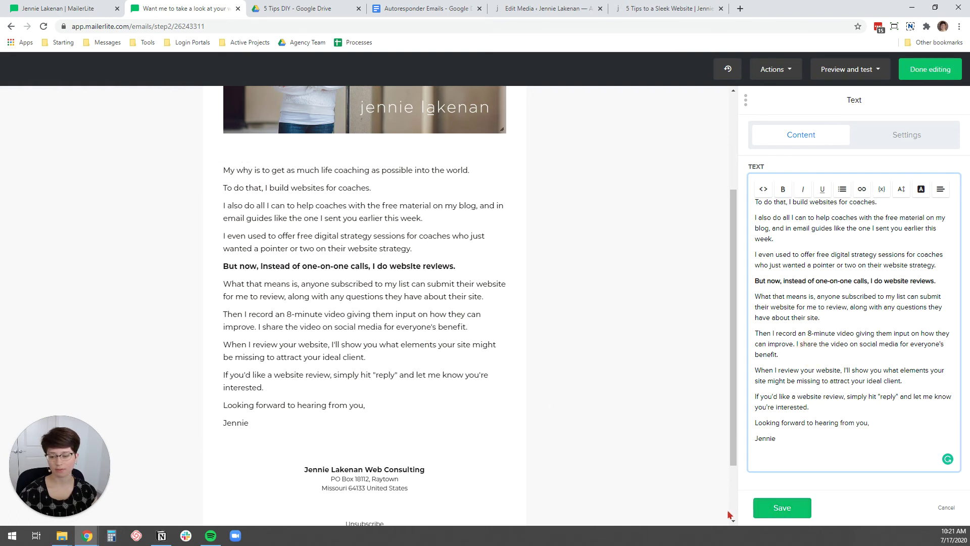
pyautogui.click(793, 513)
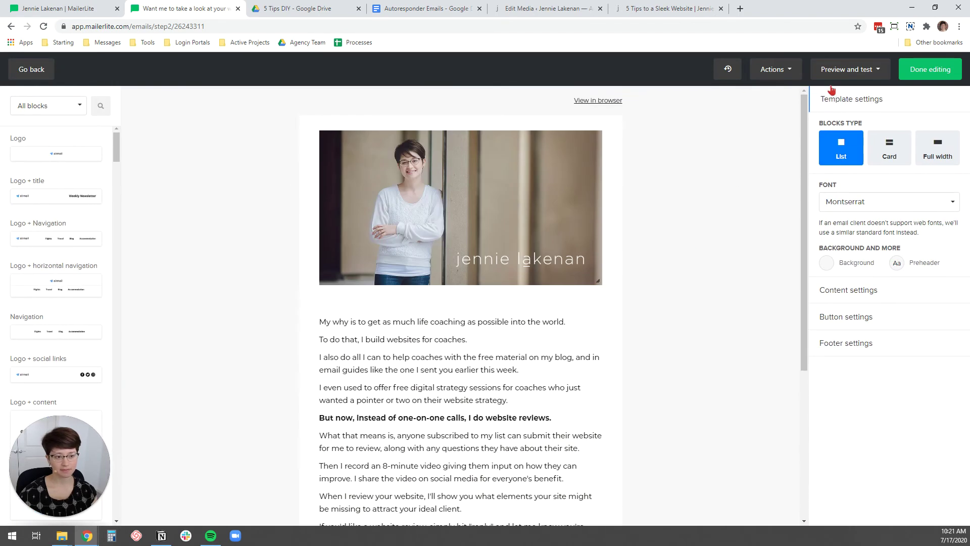
# Leave the editor and edit the third email's subject ending, removing the NAME placeholder.
pyautogui.click(931, 73)
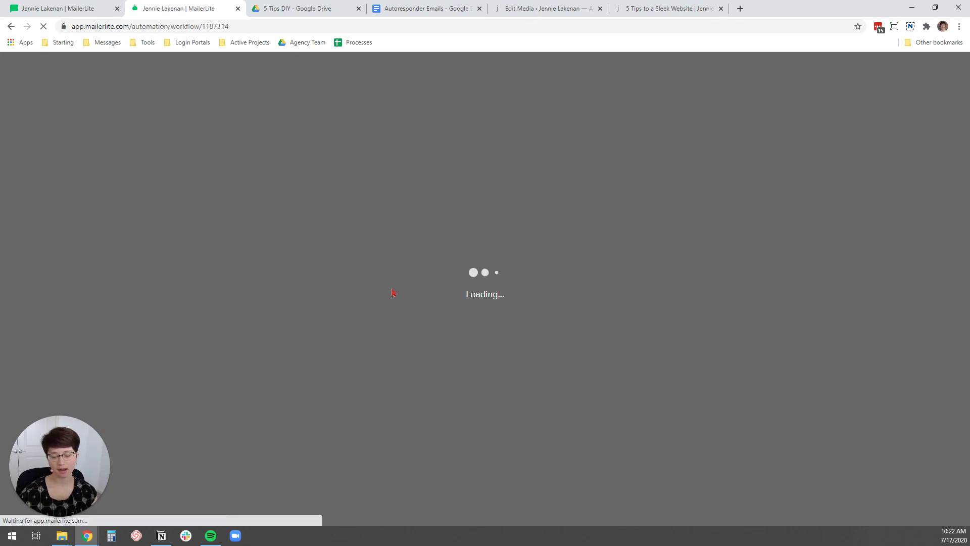
pyautogui.scroll(-8, 441, 316)
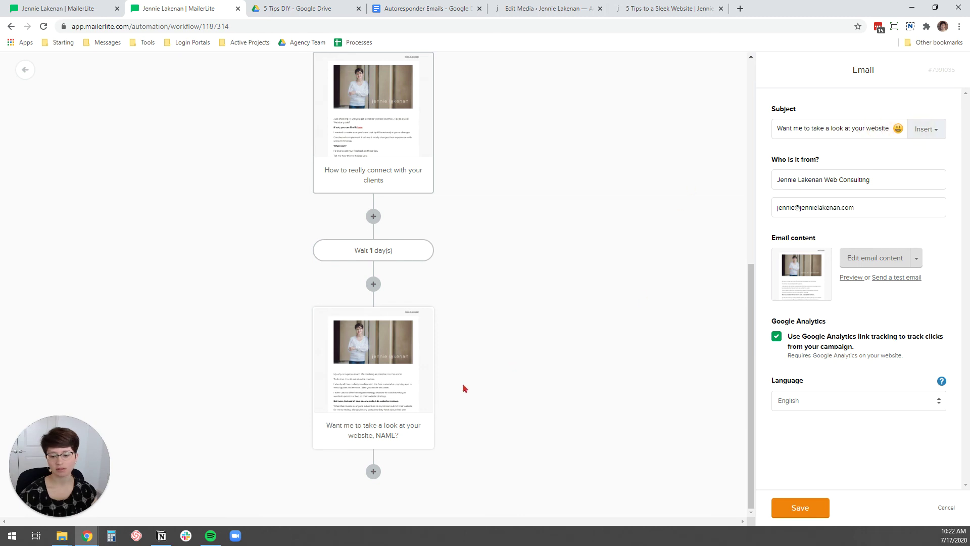
pyautogui.moveTo(823, 128); pyautogui.dragTo(921, 128)
pyautogui.click(850, 125)
pyautogui.press('End')
pyautogui.write(', NAME?')
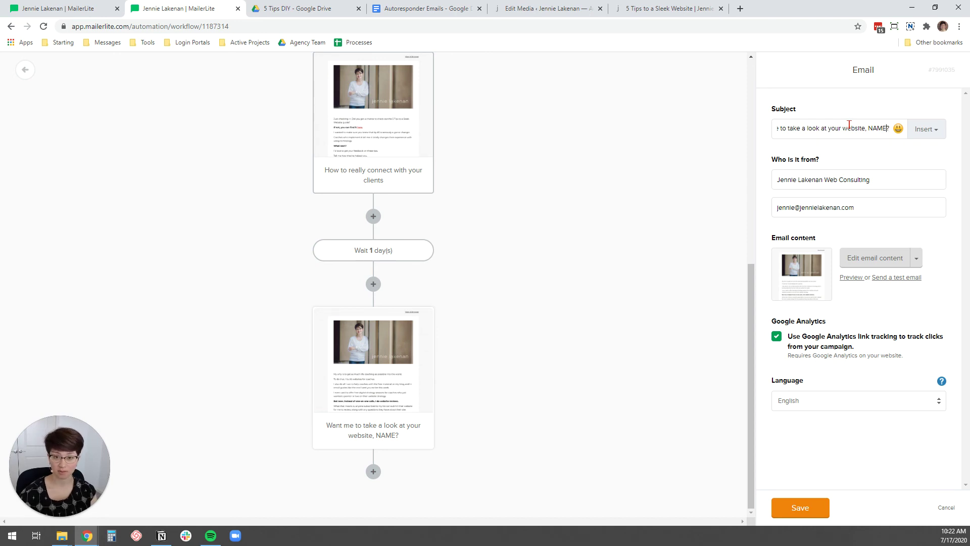
pyautogui.press('BackSpace')
pyautogui.press('BackSpace')
pyautogui.press('BackSpace')
pyautogui.press('BackSpace')
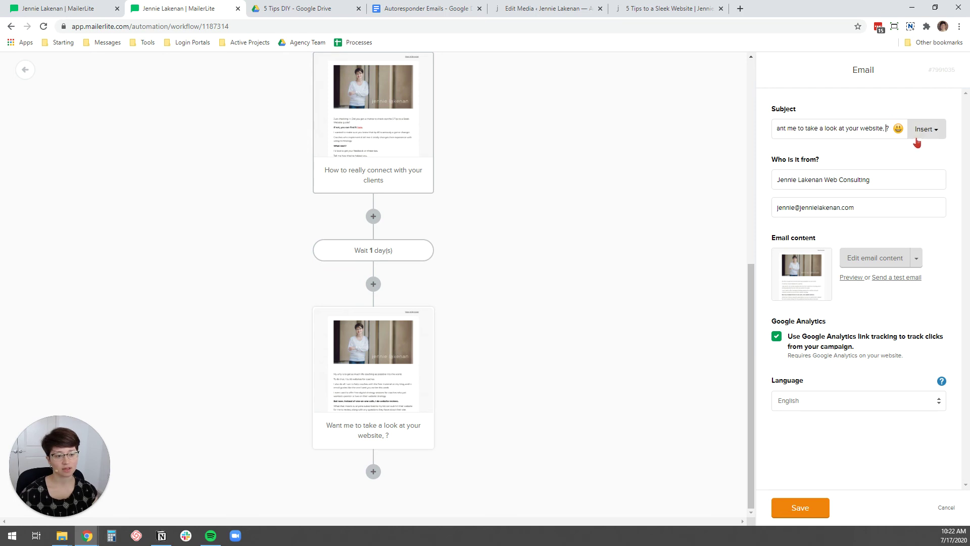
# Insert the {$name} field, put the question mark at the end, and save the subject.
pyautogui.click(931, 130)
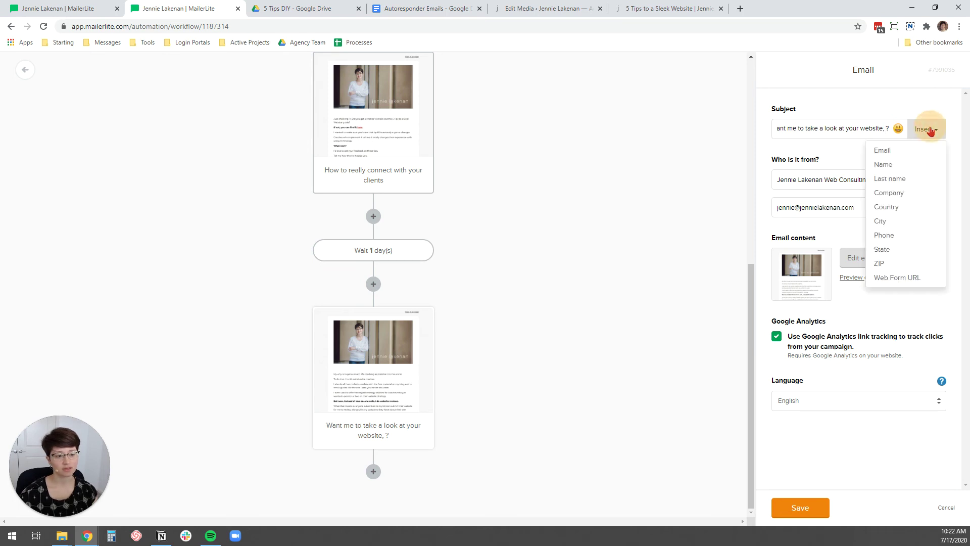
pyautogui.click(903, 164)
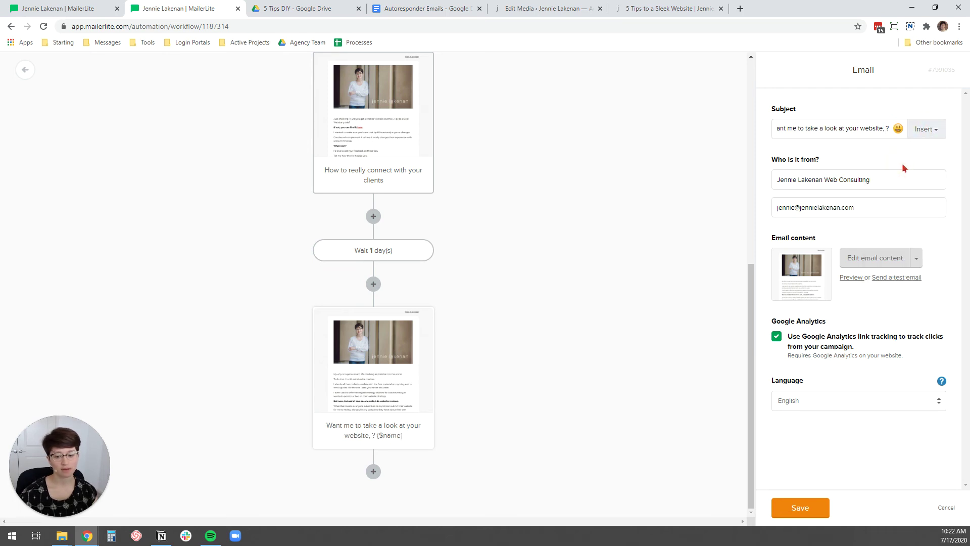
pyautogui.moveTo(873, 128); pyautogui.dragTo(907, 120)
pyautogui.click(886, 127)
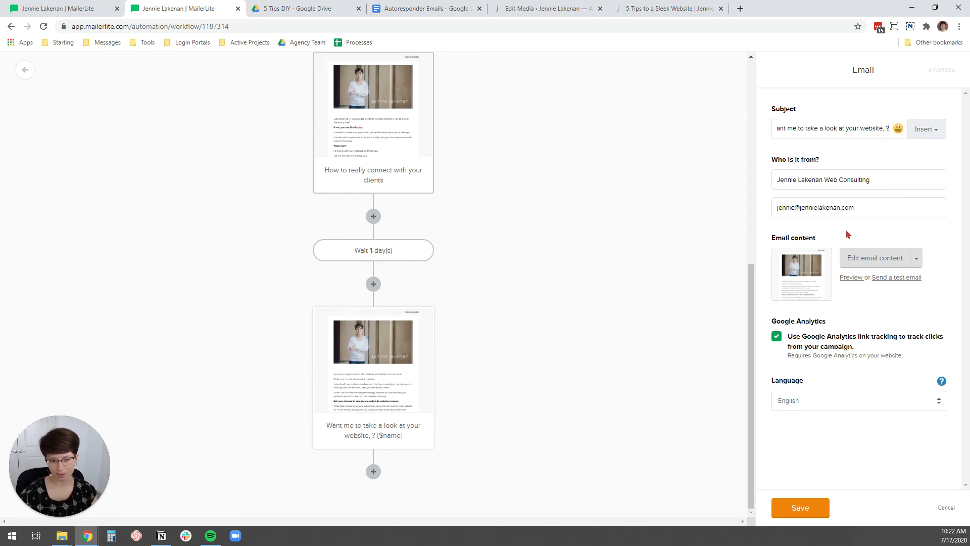
pyautogui.press('Delete')
pyautogui.press('Delete')
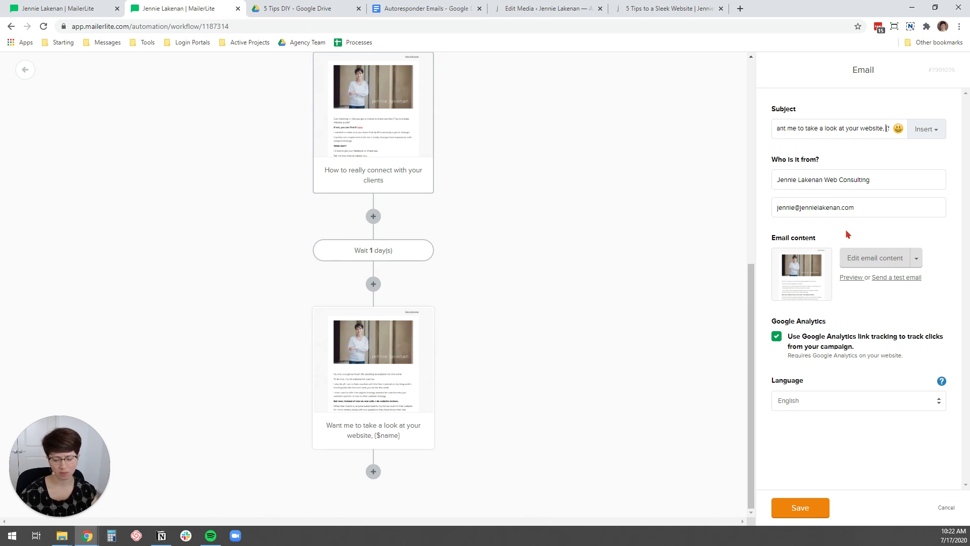
pyautogui.press('End')
pyautogui.write('?')
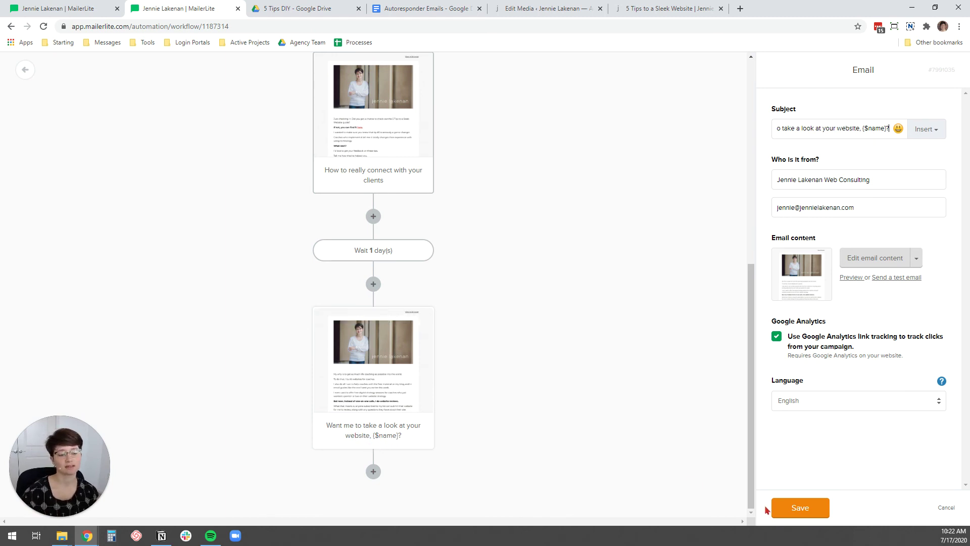
pyautogui.click(803, 502)
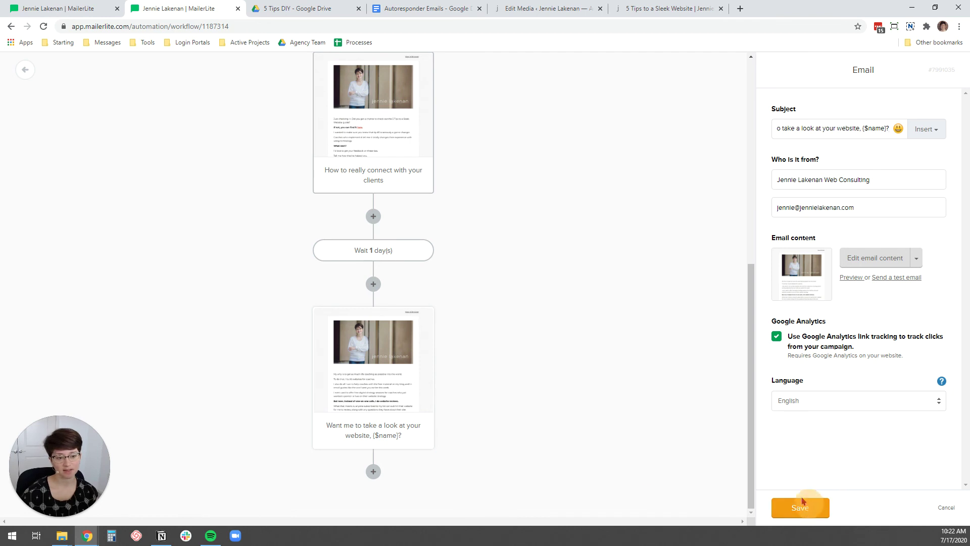
# Add a final Move to group action sending subscribers to the Welcomed group, and save it.
pyautogui.click(373, 473)
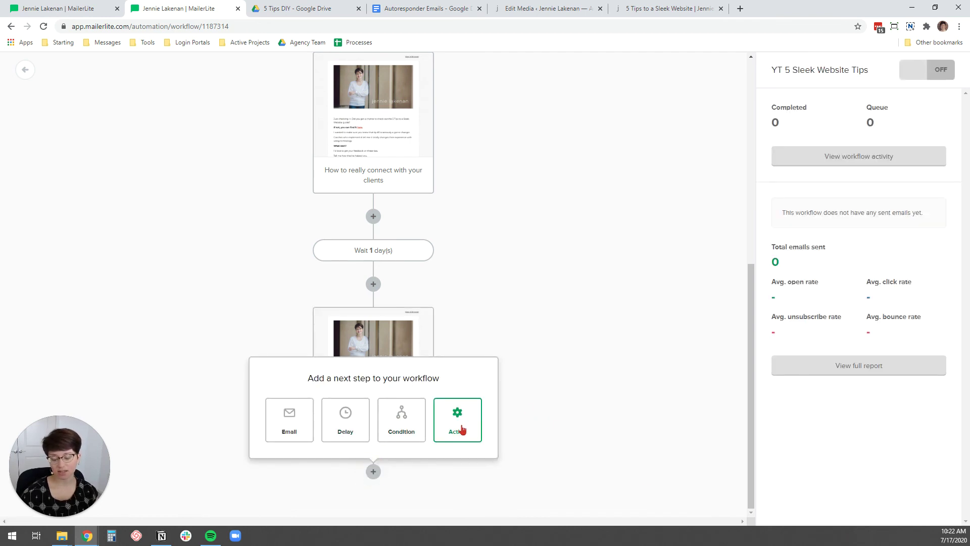
pyautogui.click(459, 427)
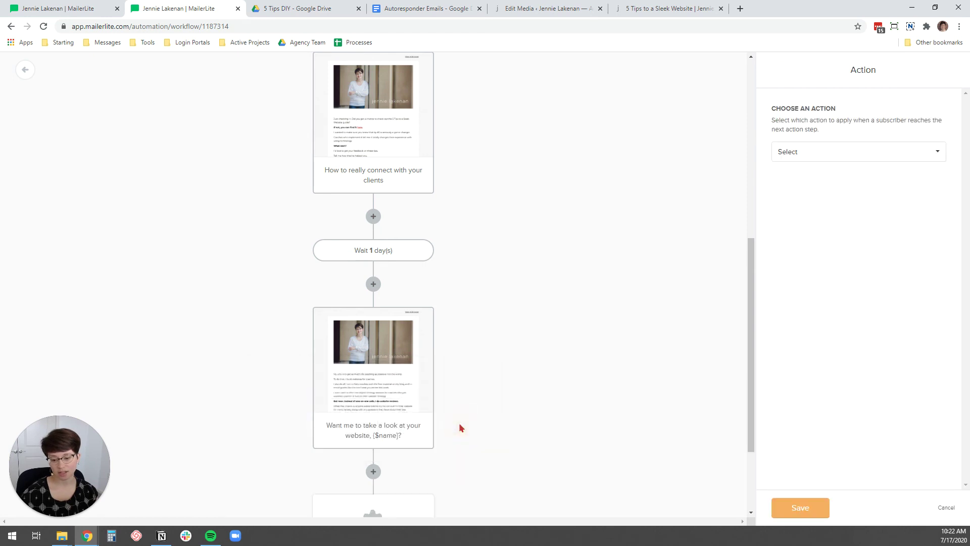
pyautogui.click(815, 151)
pyautogui.click(841, 247)
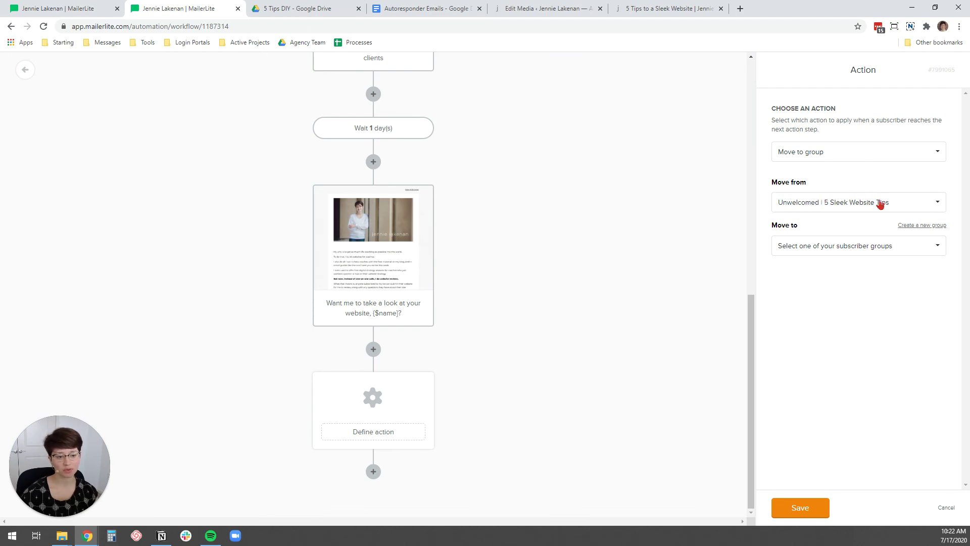
pyautogui.click(840, 252)
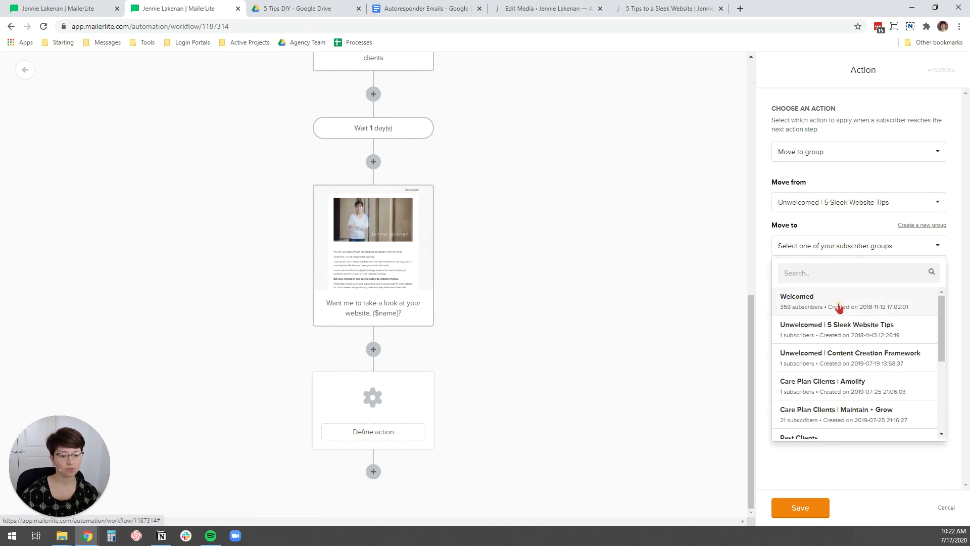
pyautogui.click(838, 298)
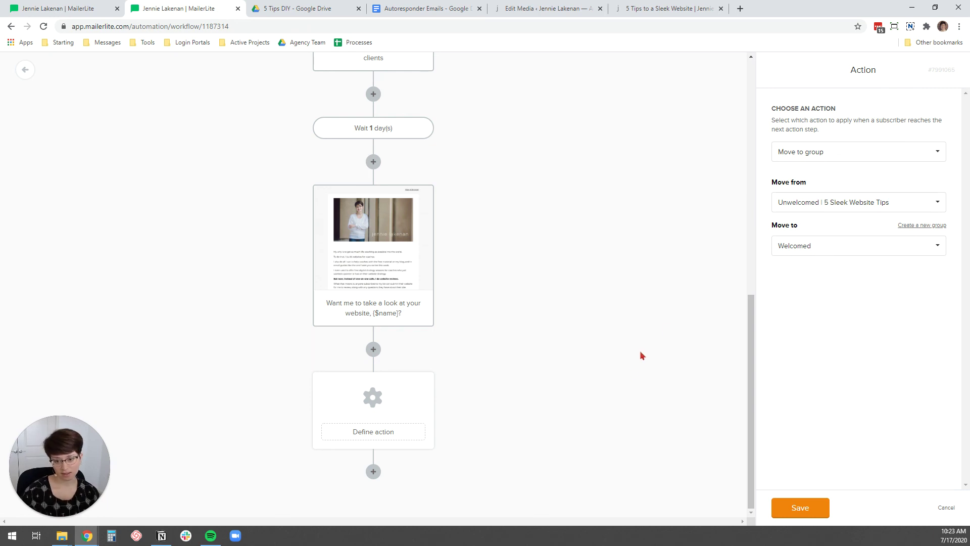
pyautogui.scroll(2, 626, 374)
pyautogui.scroll(7, 622, 388)
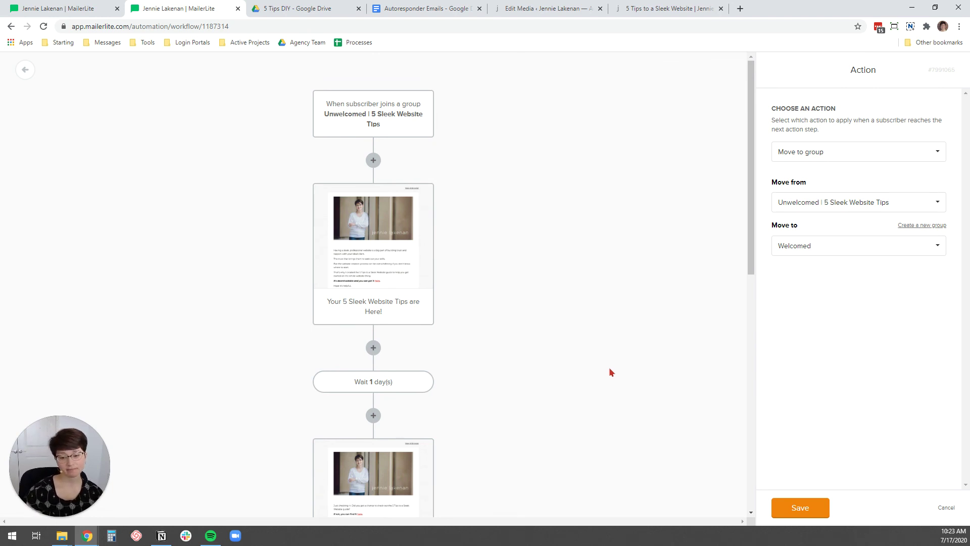
pyautogui.scroll(-9, 600, 306)
pyautogui.scroll(-1, 600, 307)
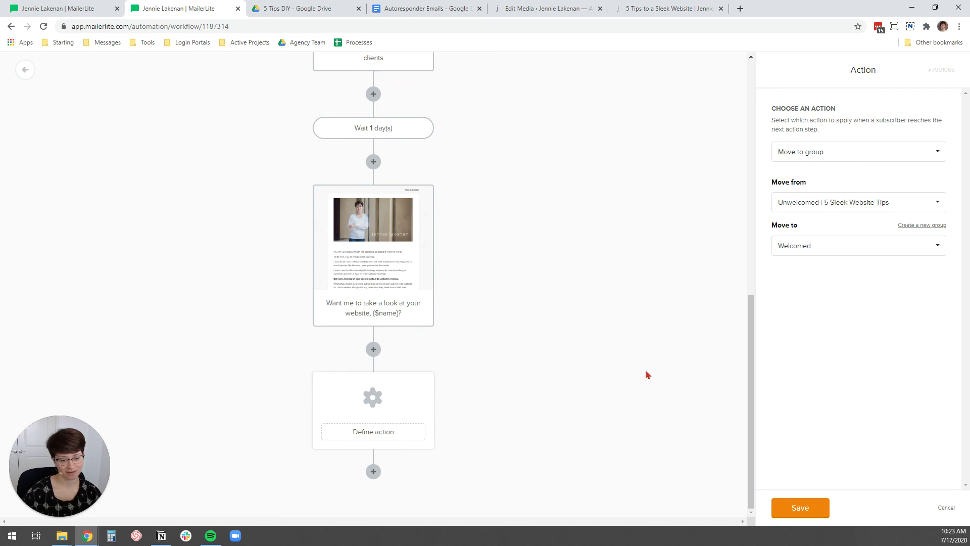
pyautogui.click(800, 508)
# Flip the YT 5 Sleek Website Tips workflow toggle from OFF to ON.
pyautogui.scroll(6, 655, 353)
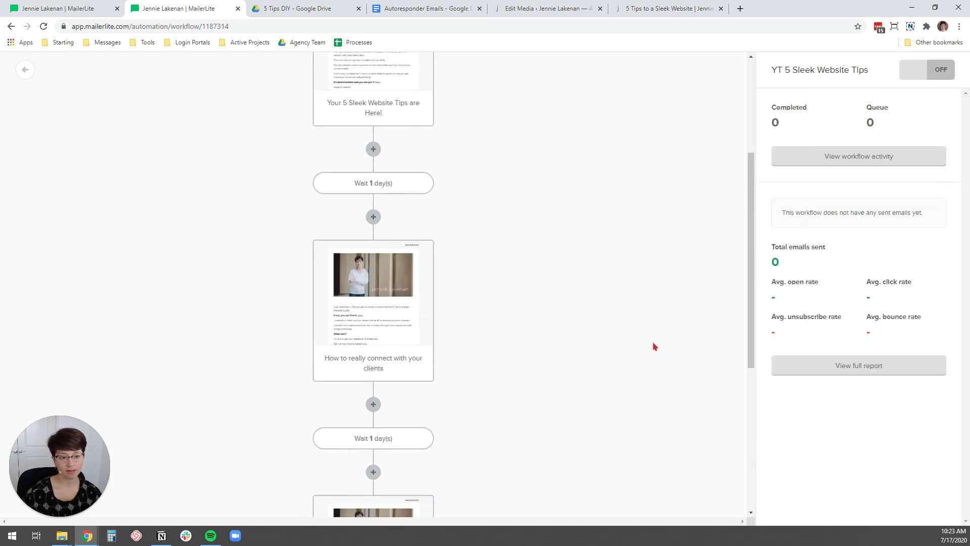
pyautogui.scroll(4, 652, 338)
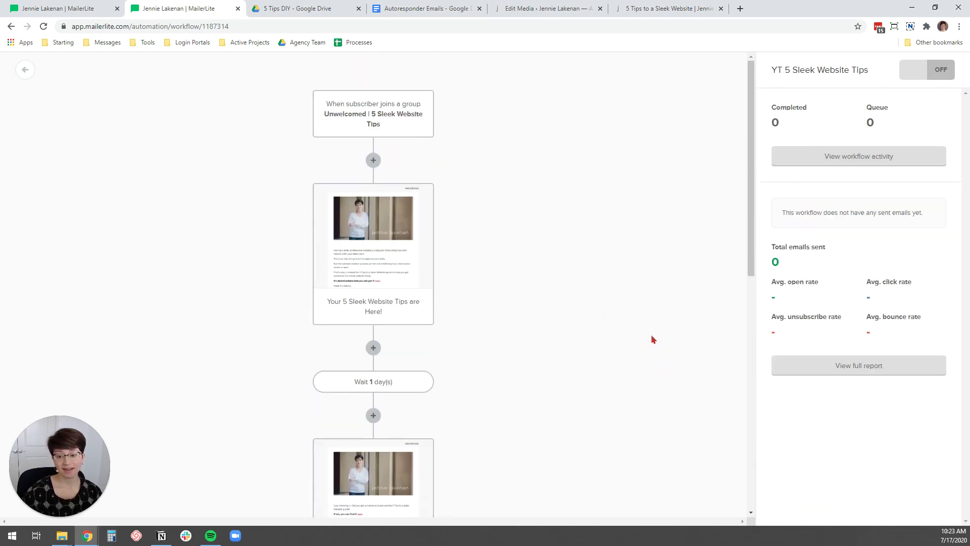
pyautogui.click(929, 73)
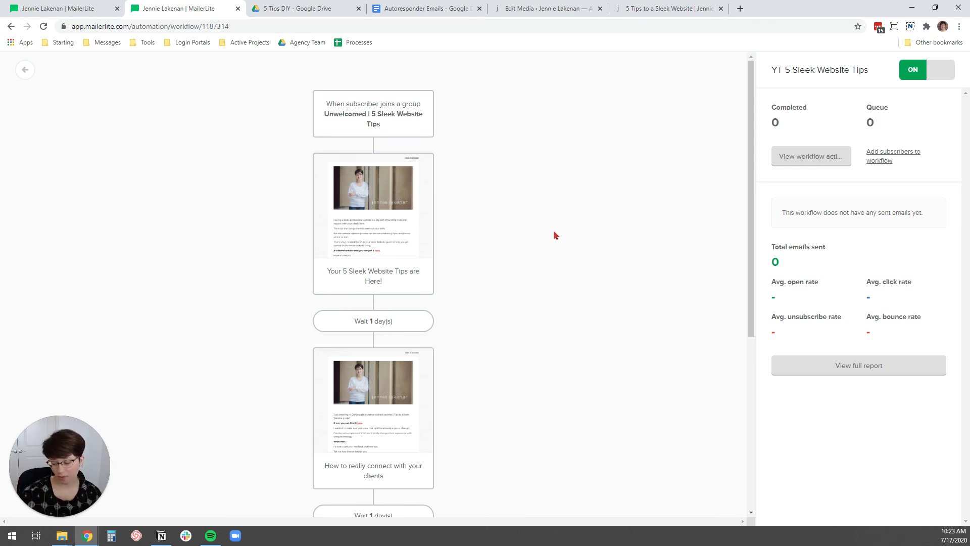
# Switch Chrome to the '5 Tips to a Sleek Website' landing page tab on jennielakenan.com.
pyautogui.click(657, 9)
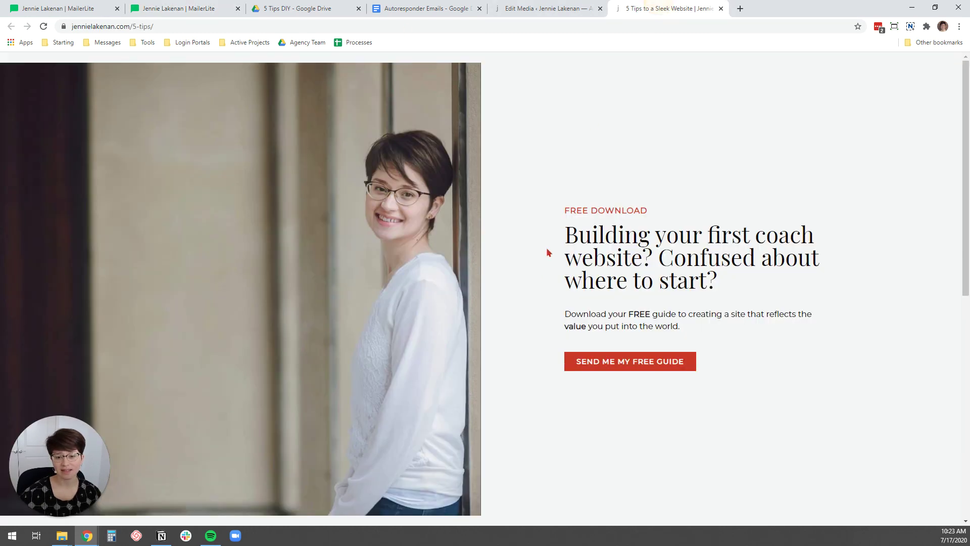